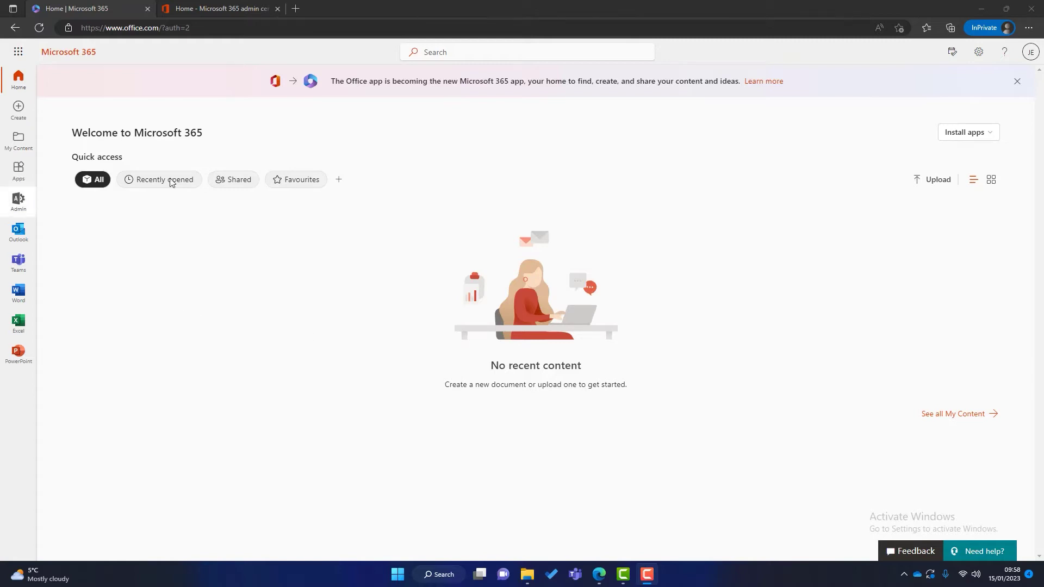
Open the Azure Active Directory admin center from the Microsoft 365 admin center and go to the directory's overview.
click(220, 12)
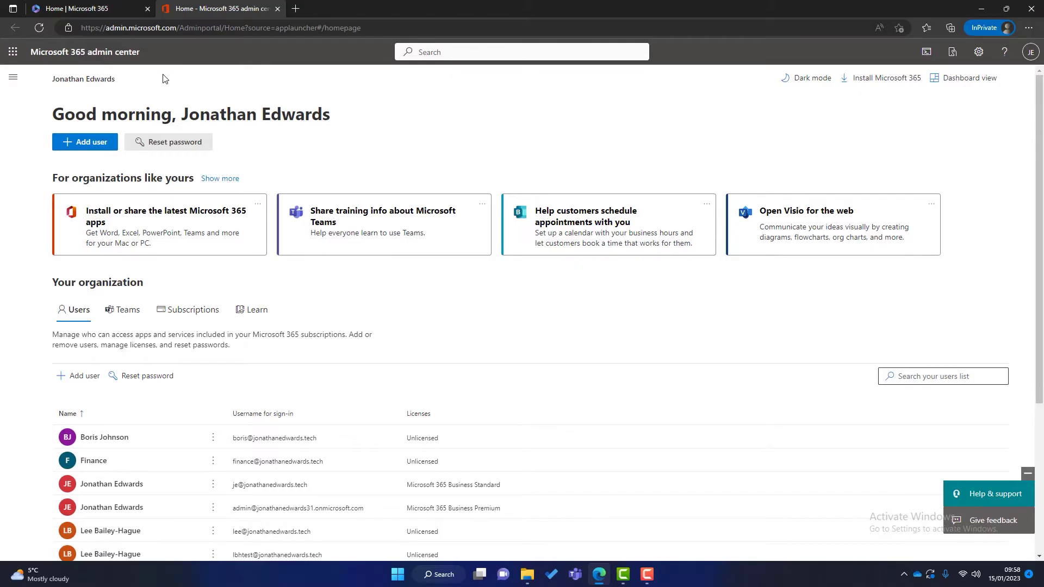
click(13, 76)
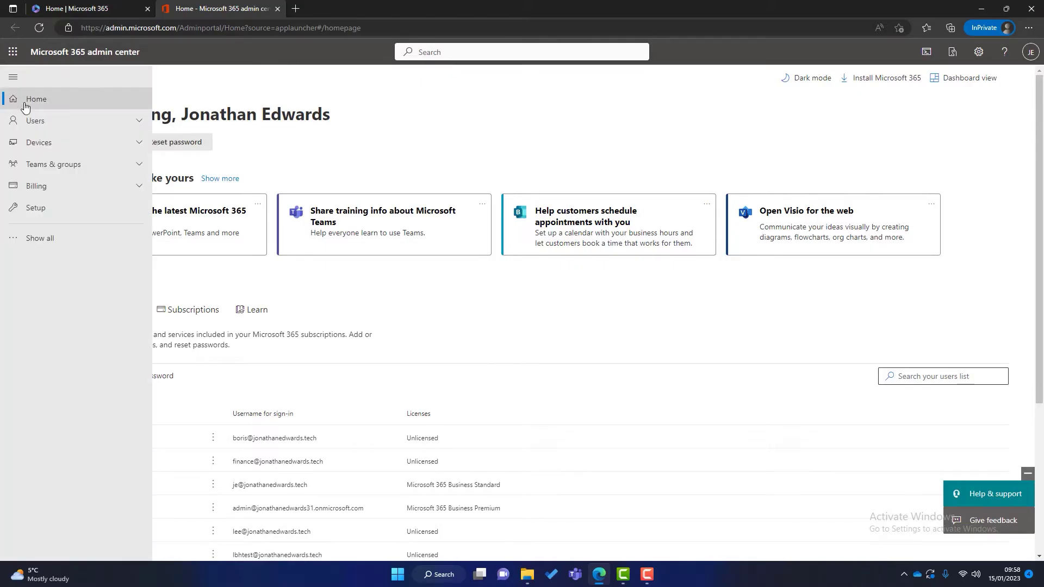
click(59, 239)
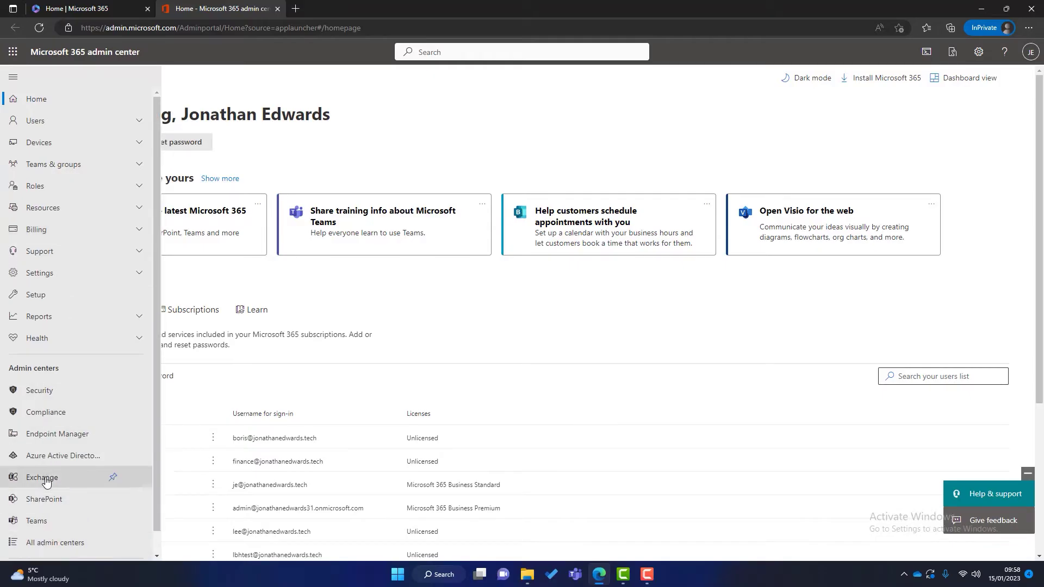
click(71, 456)
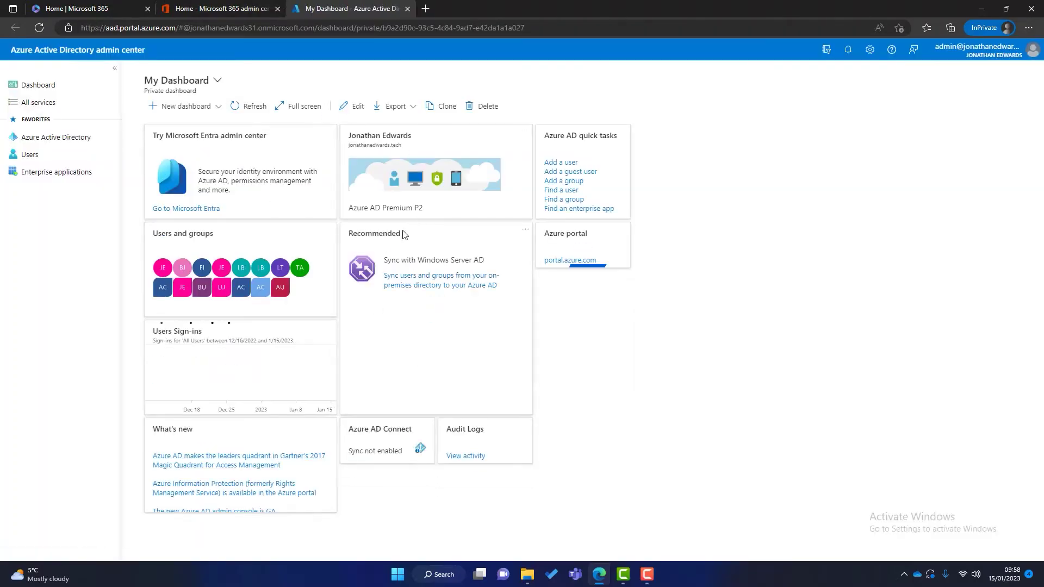
click(36, 141)
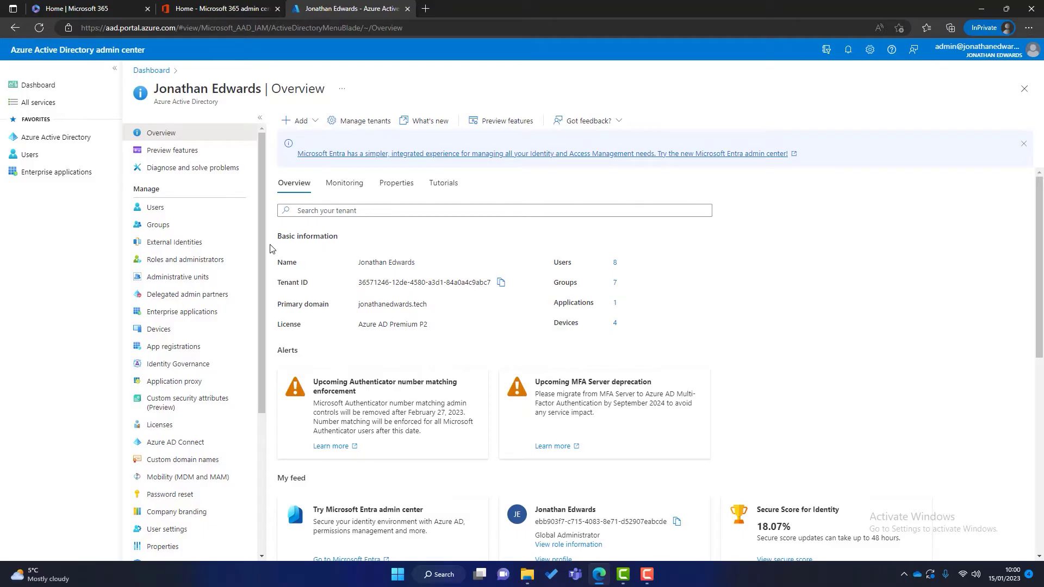
Disable security defaults in the tenant properties, giving "My organization is using Conditional Access" as the reason, and save.
scroll(261, 255, down, 2)
scroll(261, 256, down, 5)
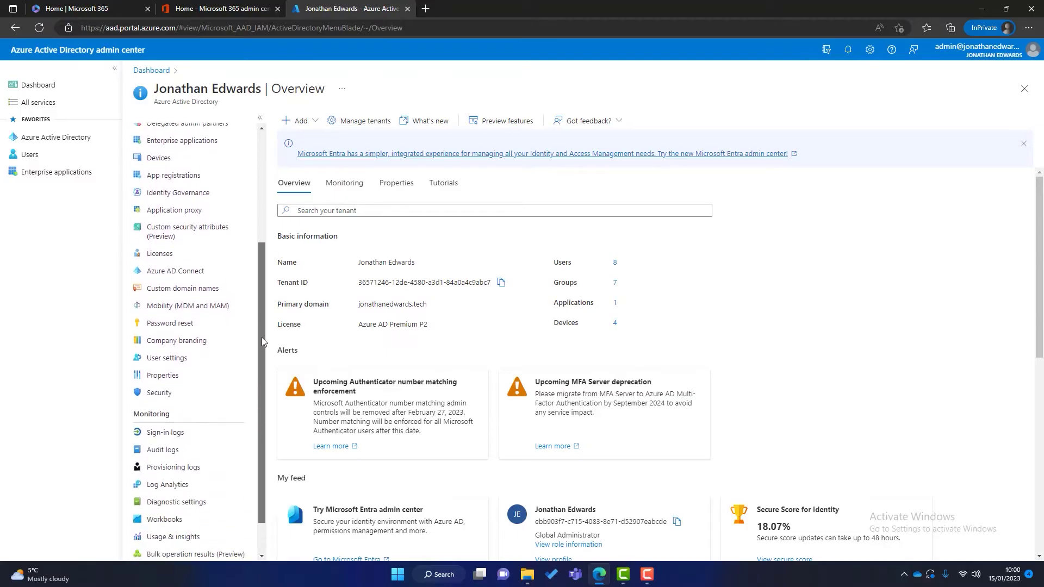
click(172, 380)
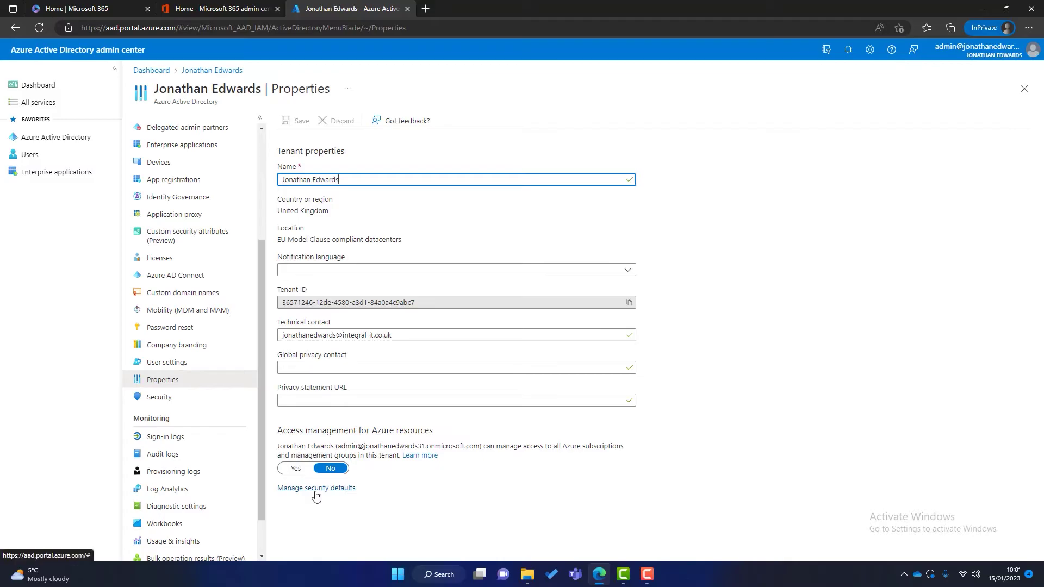
click(316, 489)
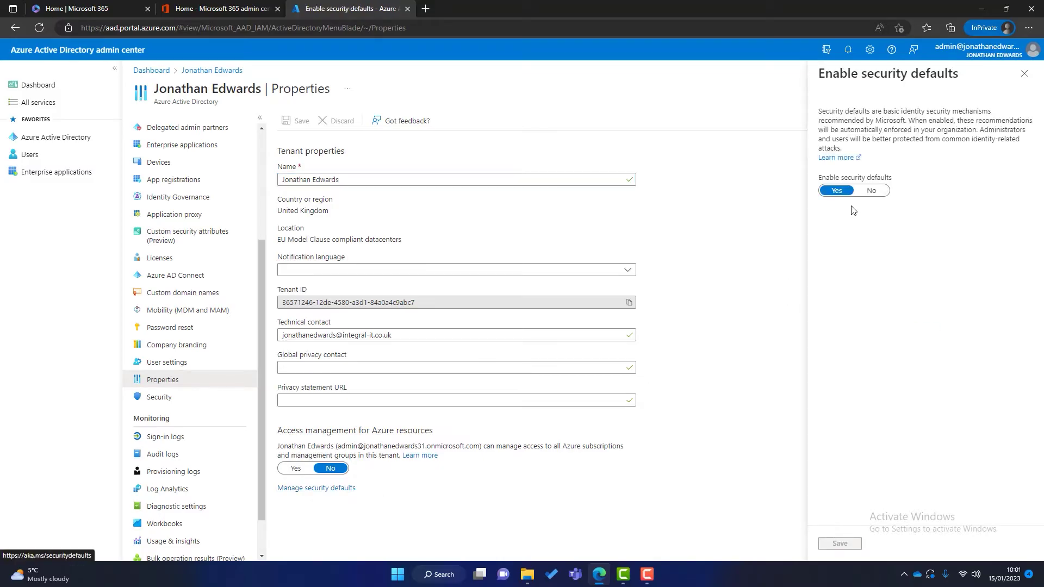
click(872, 190)
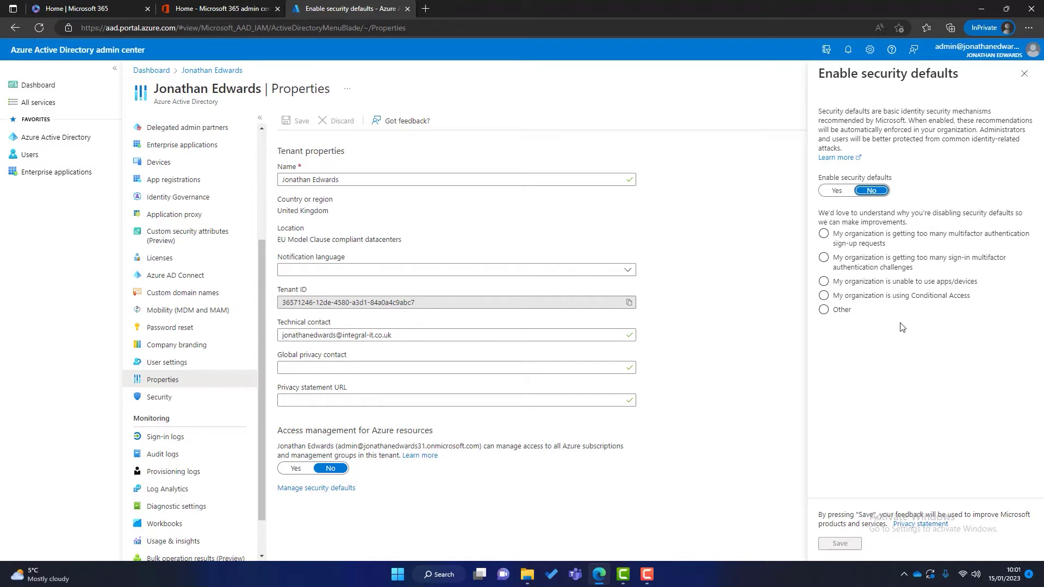
click(824, 297)
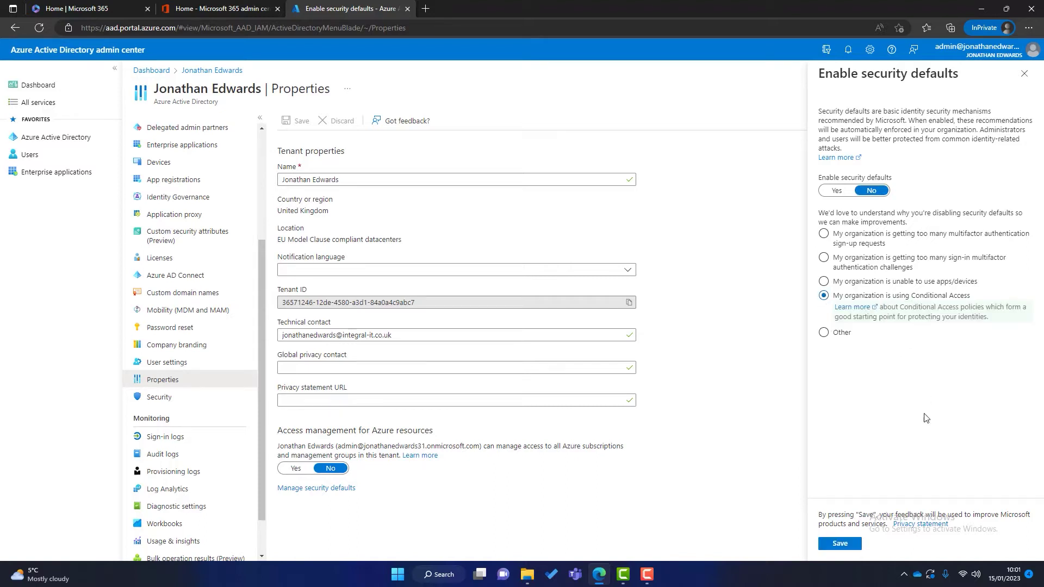
click(839, 543)
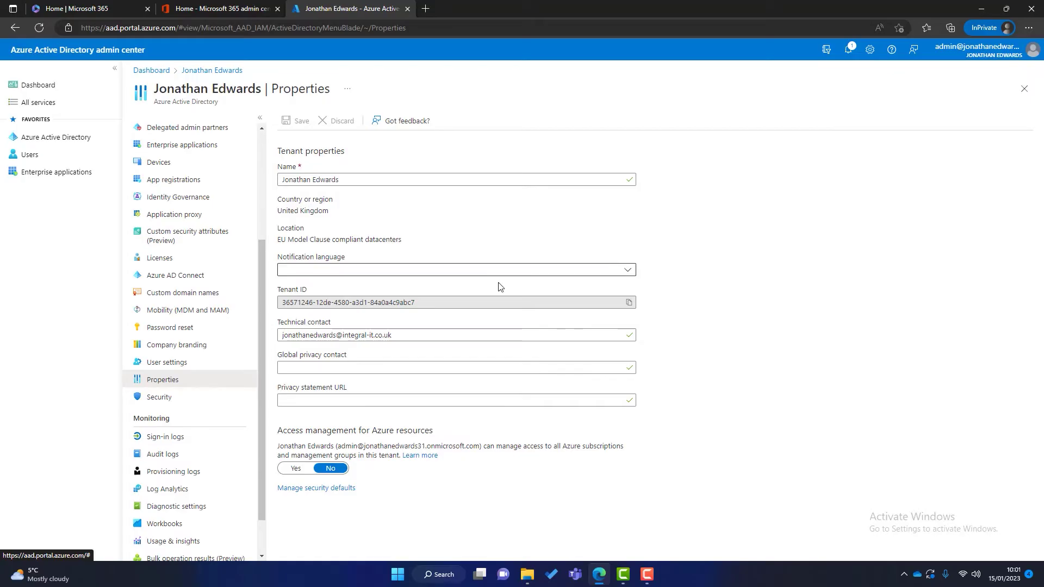
Open the Conditional Access policies in the directory's security settings.
click(170, 401)
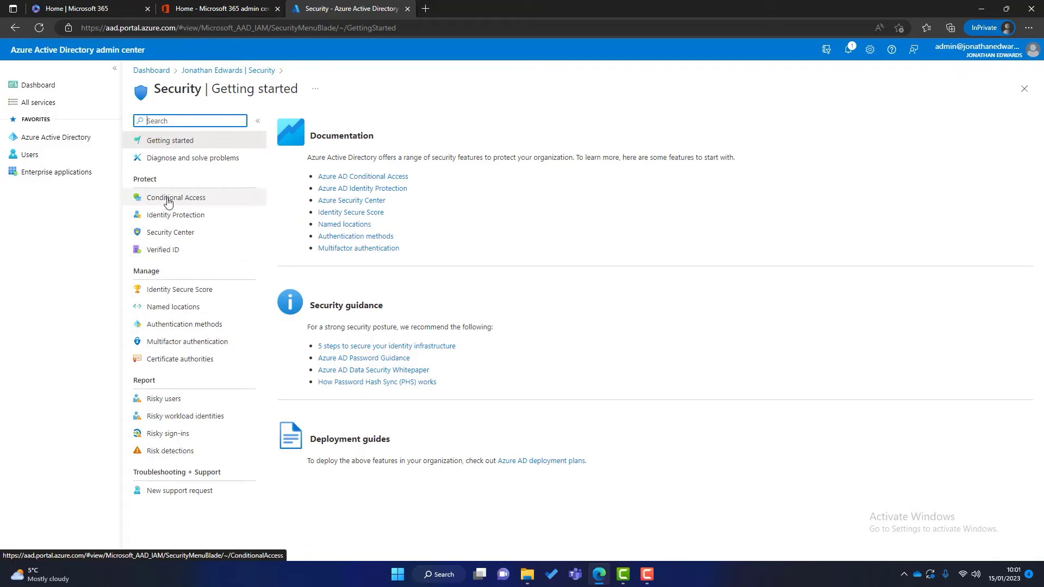
click(168, 202)
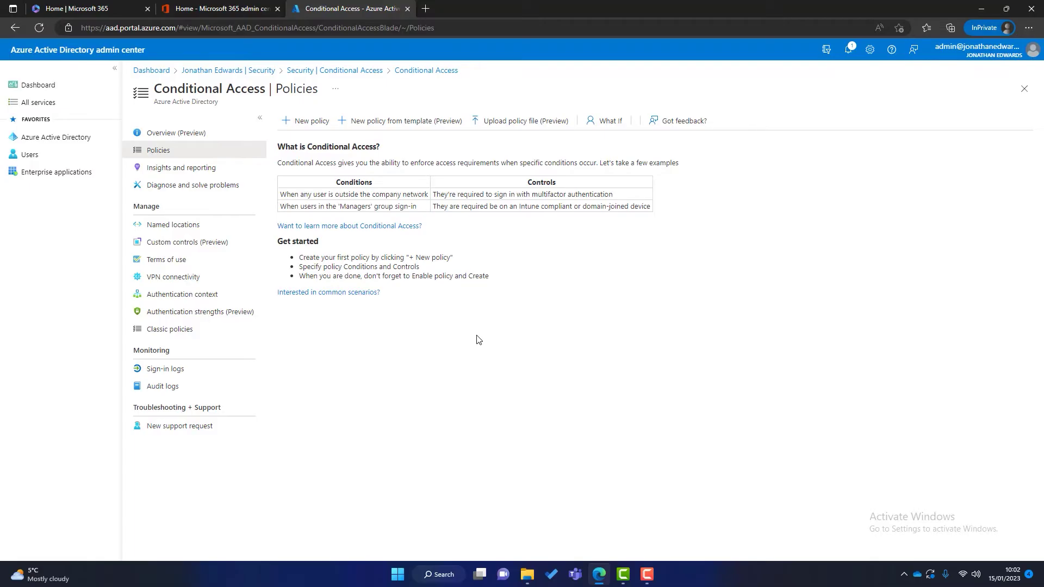
click(411, 127)
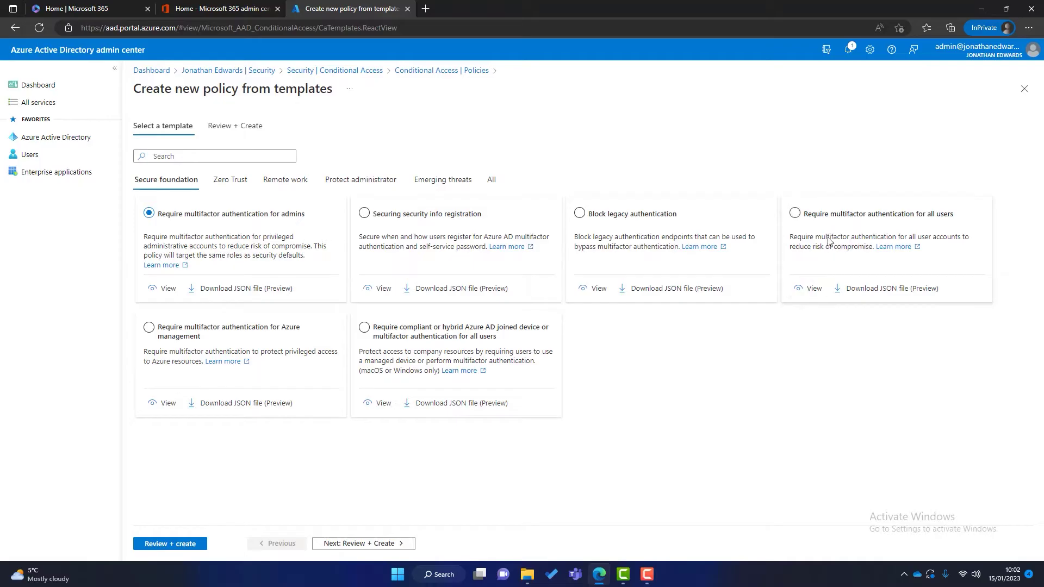
click(795, 214)
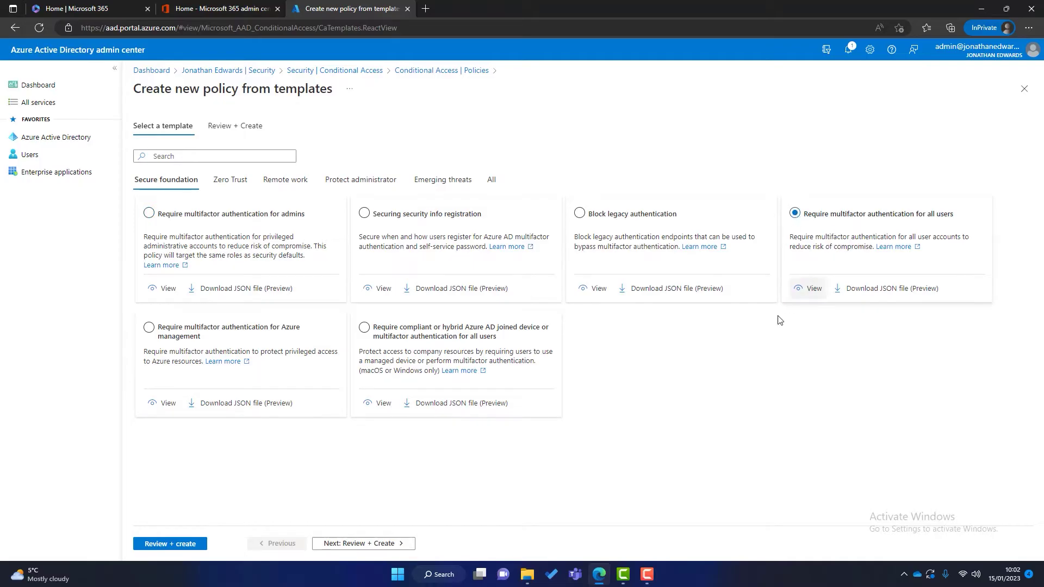
click(368, 543)
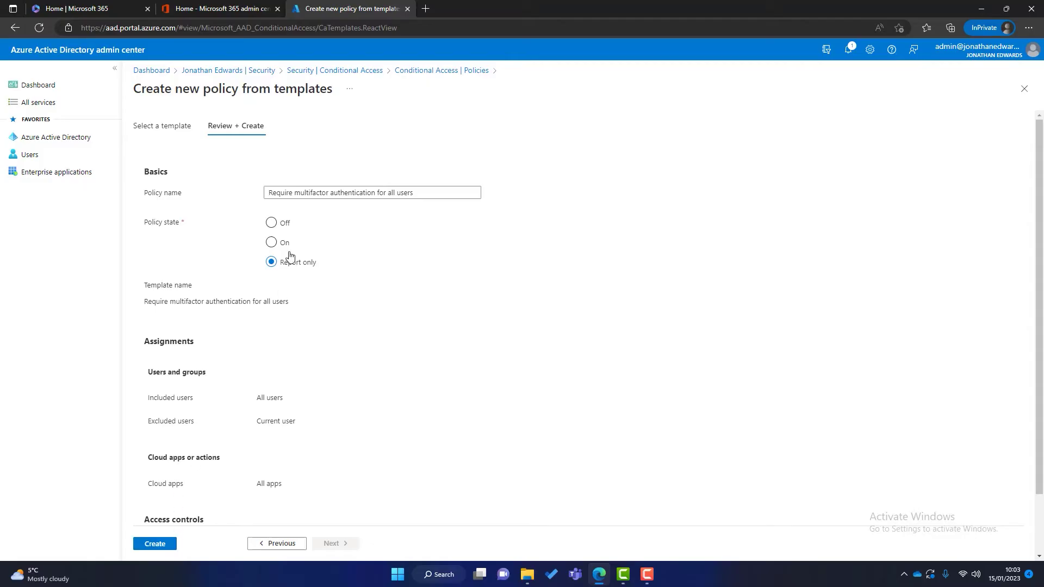
click(329, 71)
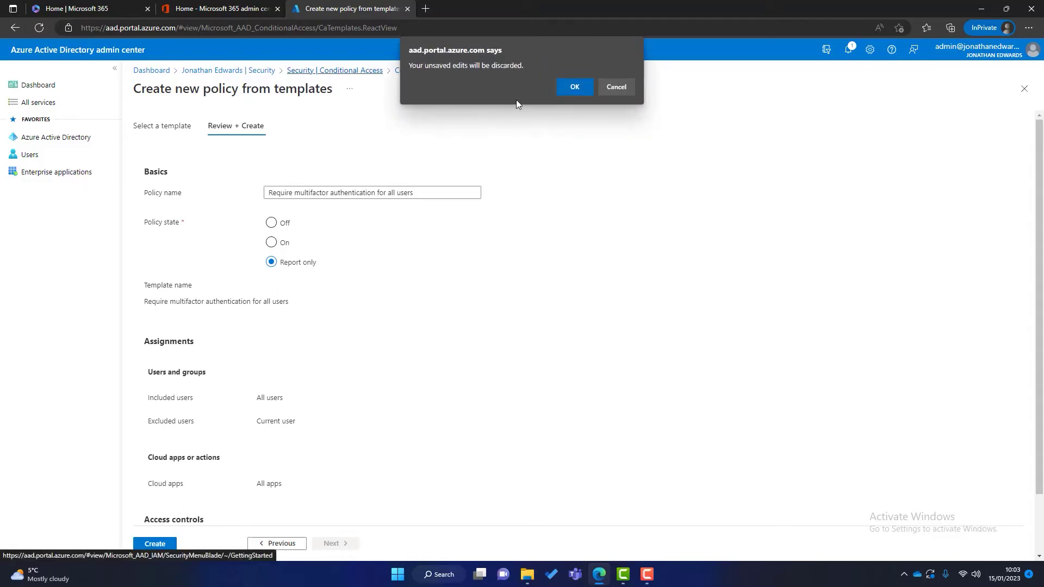
click(562, 84)
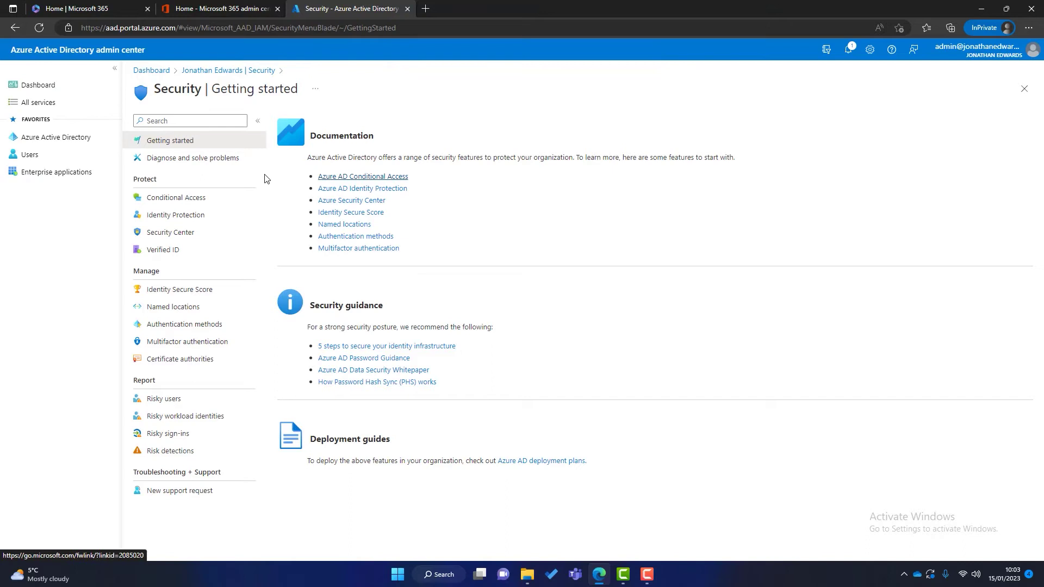
click(187, 198)
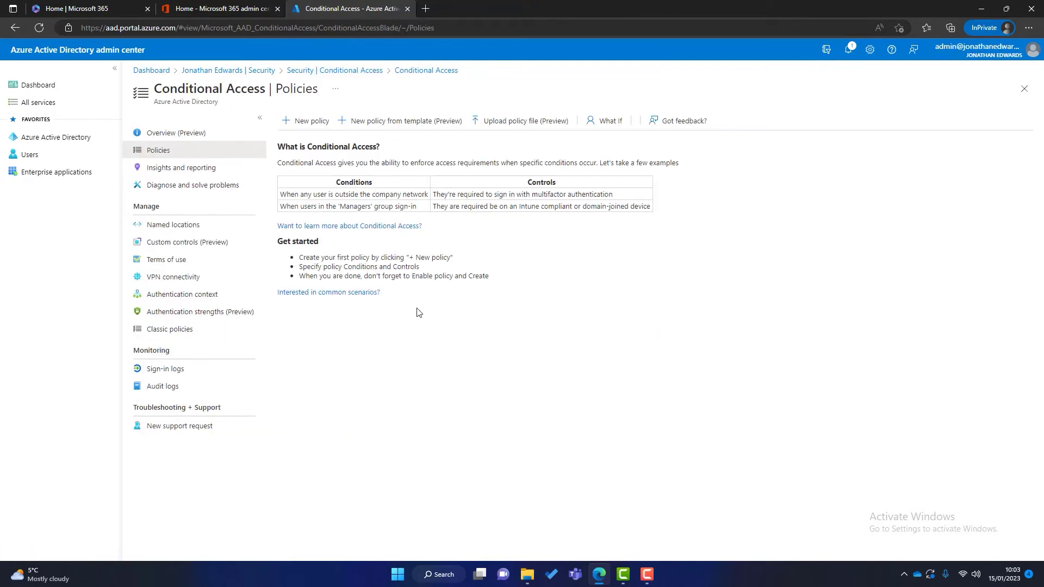
Start a new blank Conditional Access policy named "Require MFA for all users".
click(325, 124)
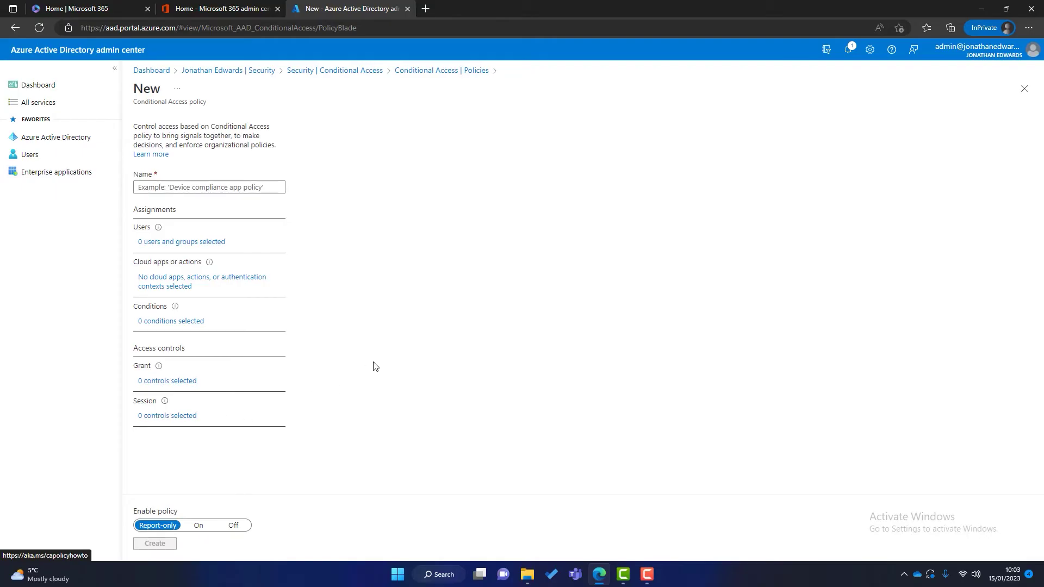
click(160, 190)
text(Require MFA for all users)
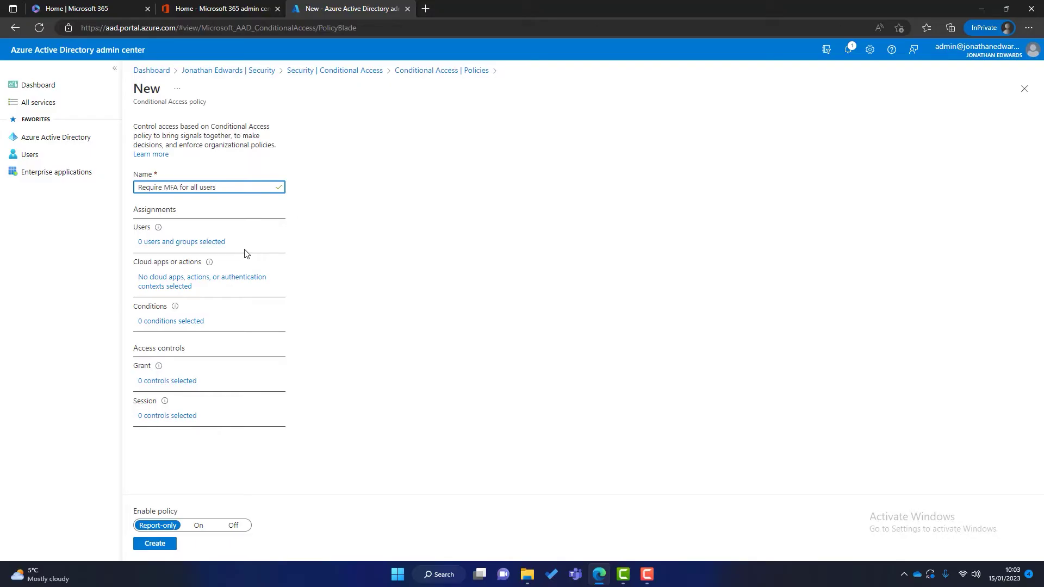
Set the policy's user assignment to include all users.
click(198, 243)
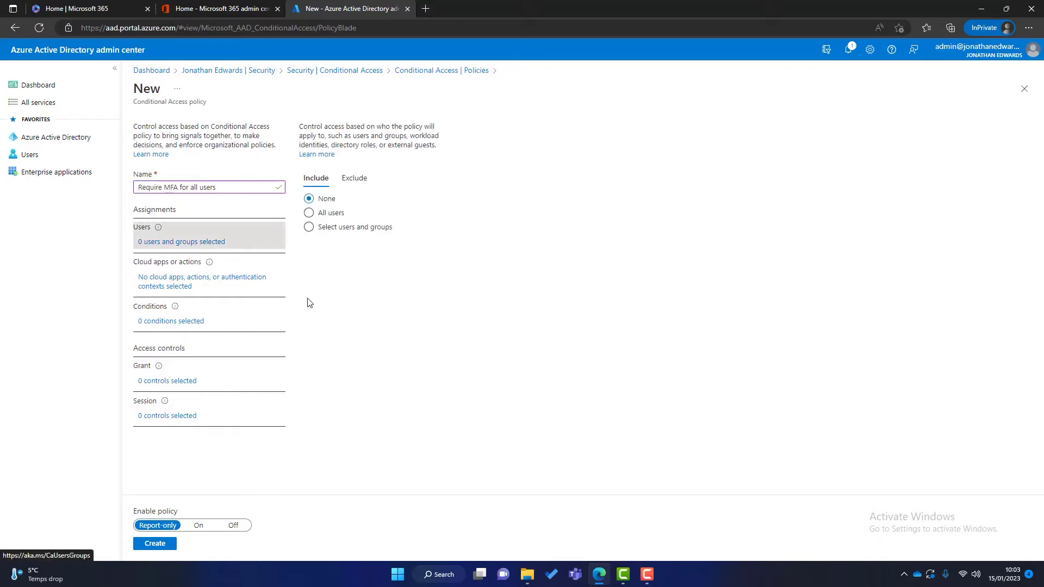
click(308, 215)
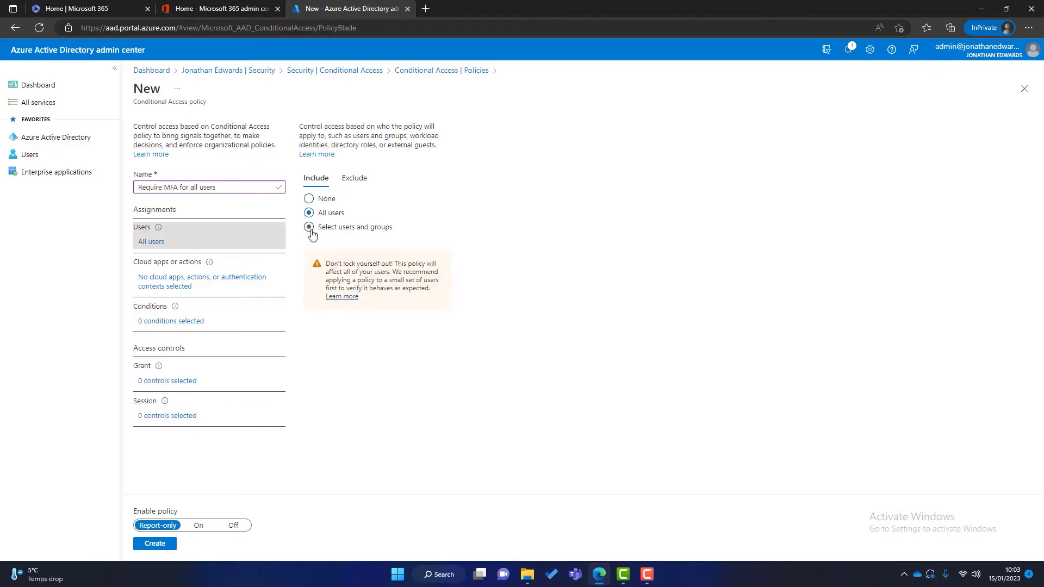
click(309, 227)
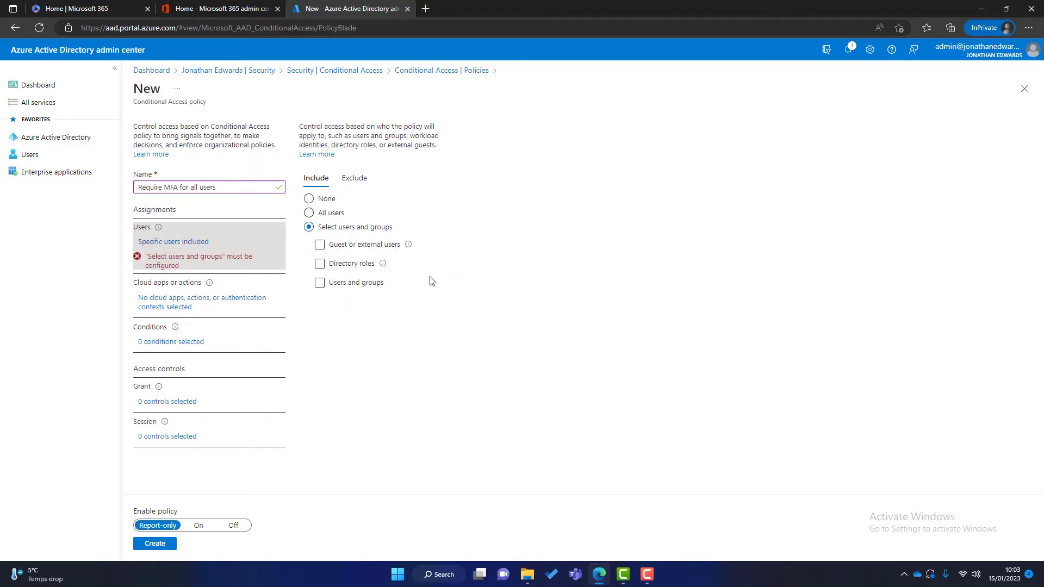
click(309, 213)
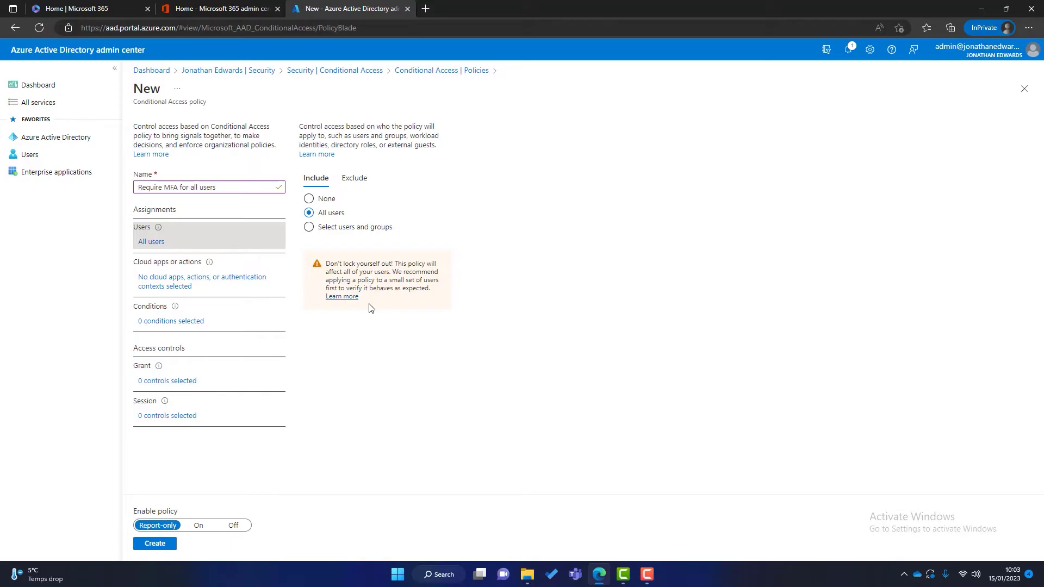
Exclude the tenant's admin account from the policy through the users and groups exclusion.
click(351, 179)
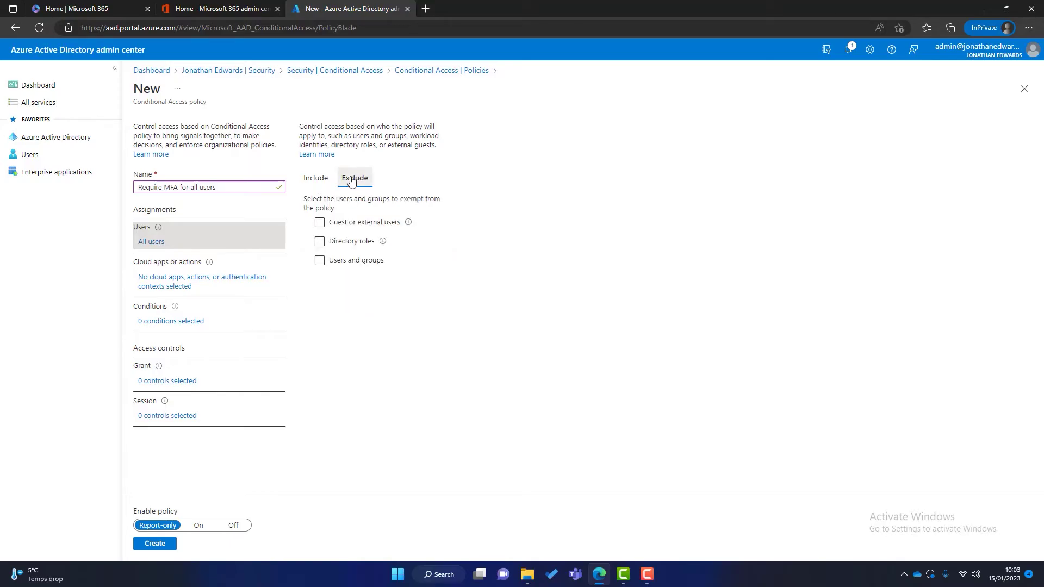
click(320, 260)
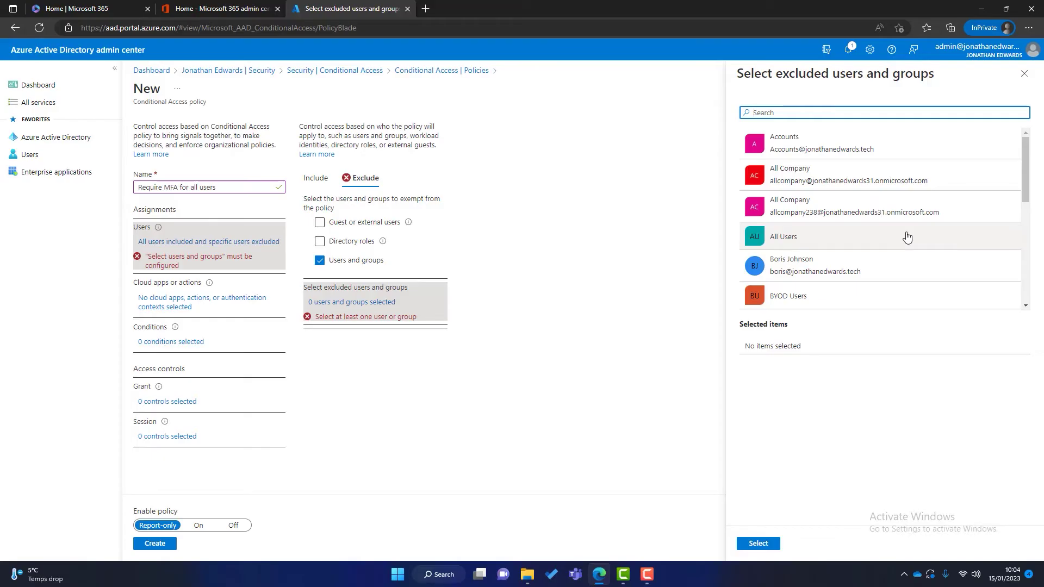
drag(1023, 159, 1021, 198)
click(915, 238)
click(759, 544)
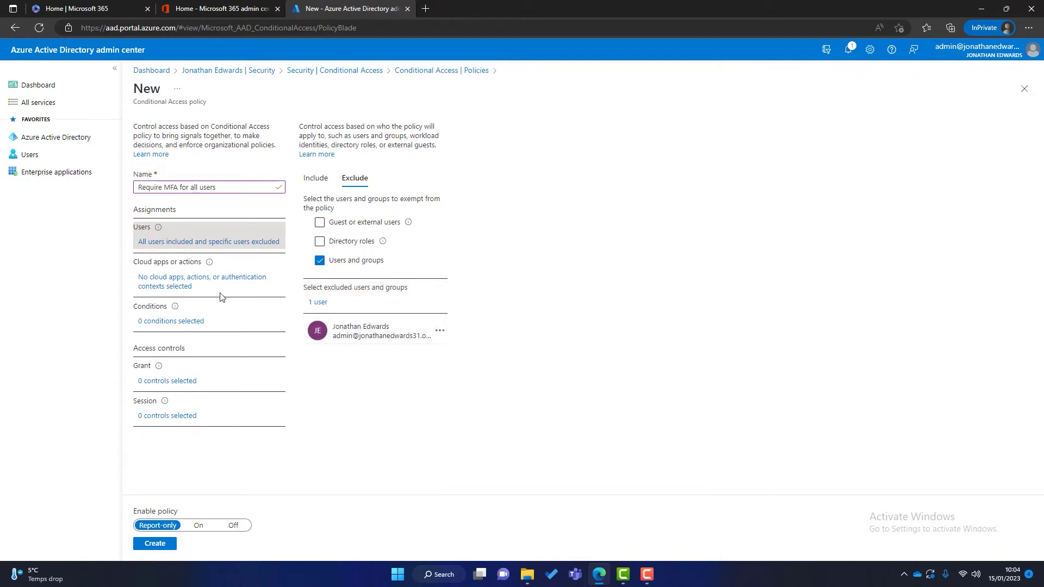
Apply the policy to all cloud apps and open its conditions for review.
click(173, 290)
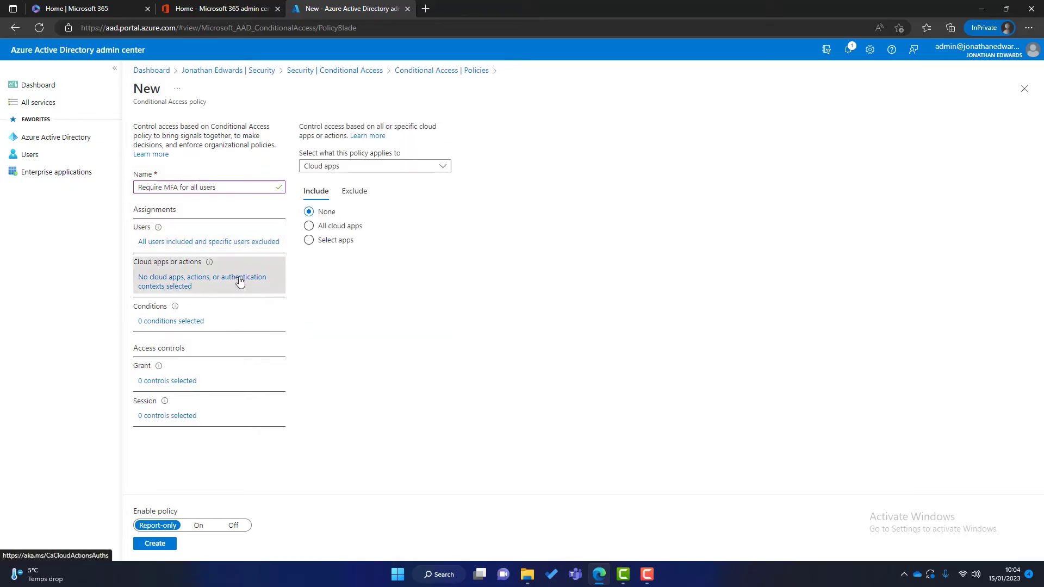
click(308, 227)
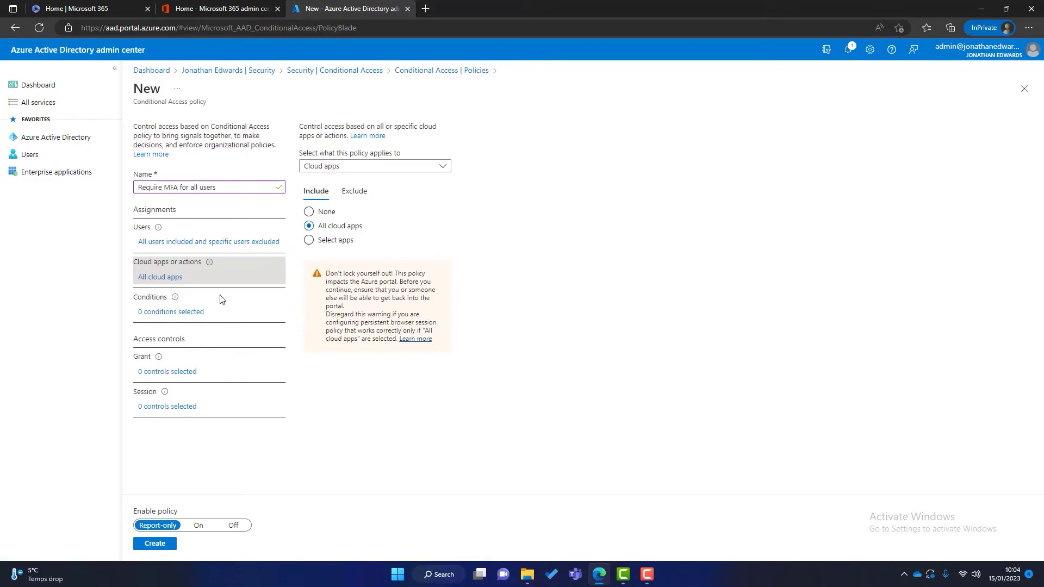
click(155, 313)
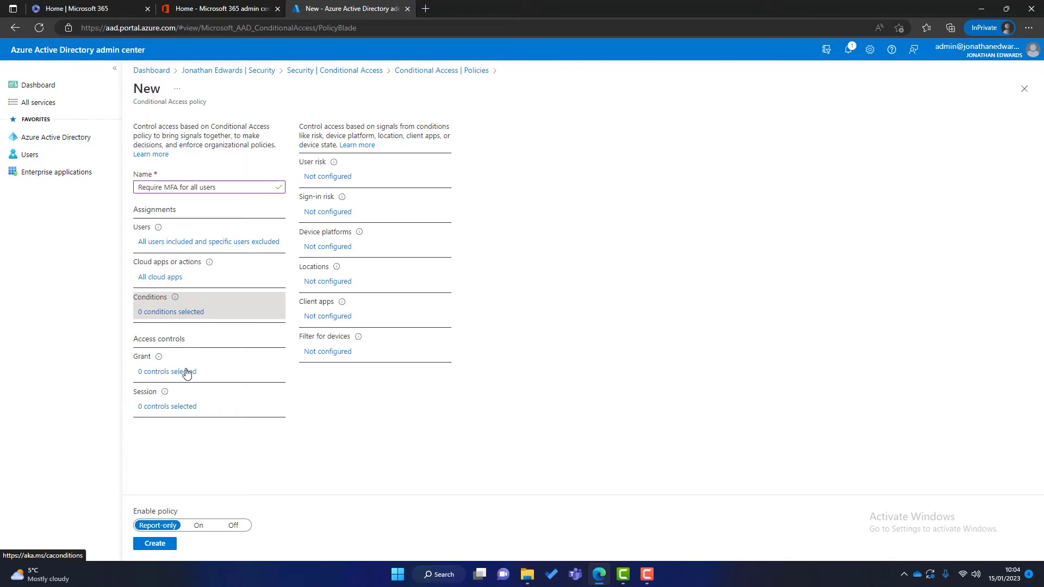
Grant access with multifactor authentication required, and create the policy in Report-only mode.
click(166, 374)
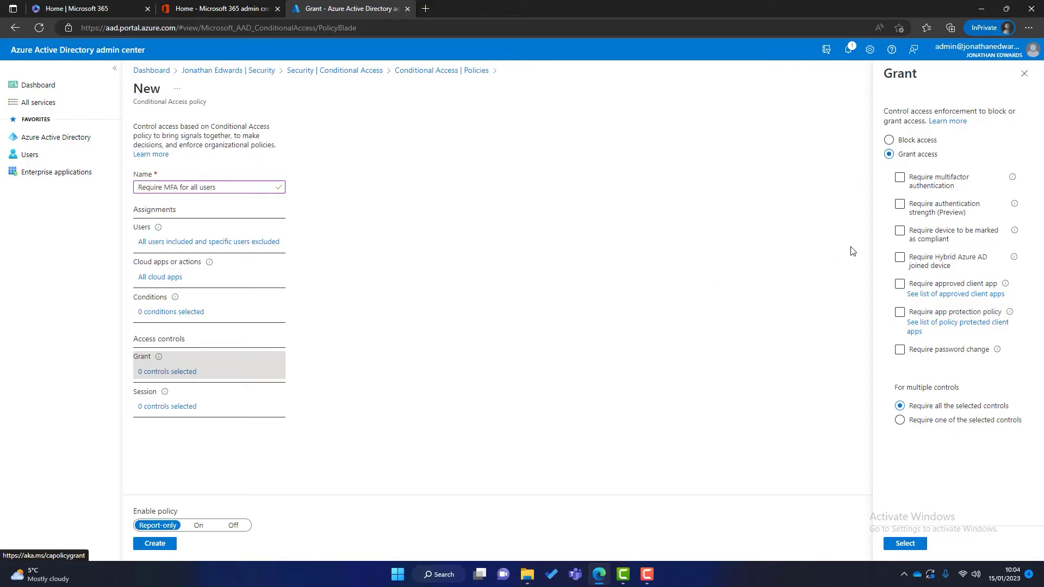
click(900, 179)
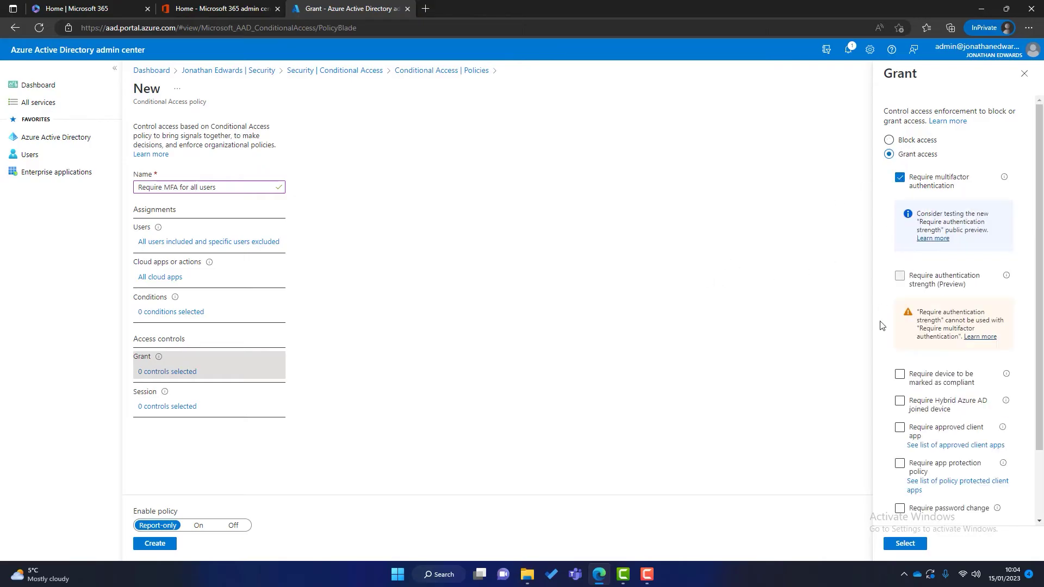
click(905, 544)
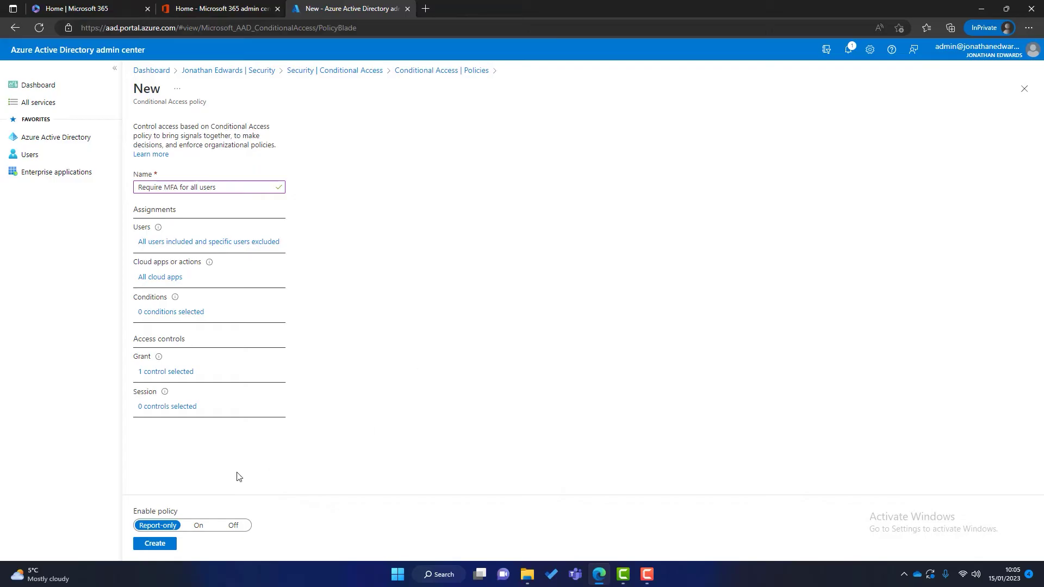
click(154, 544)
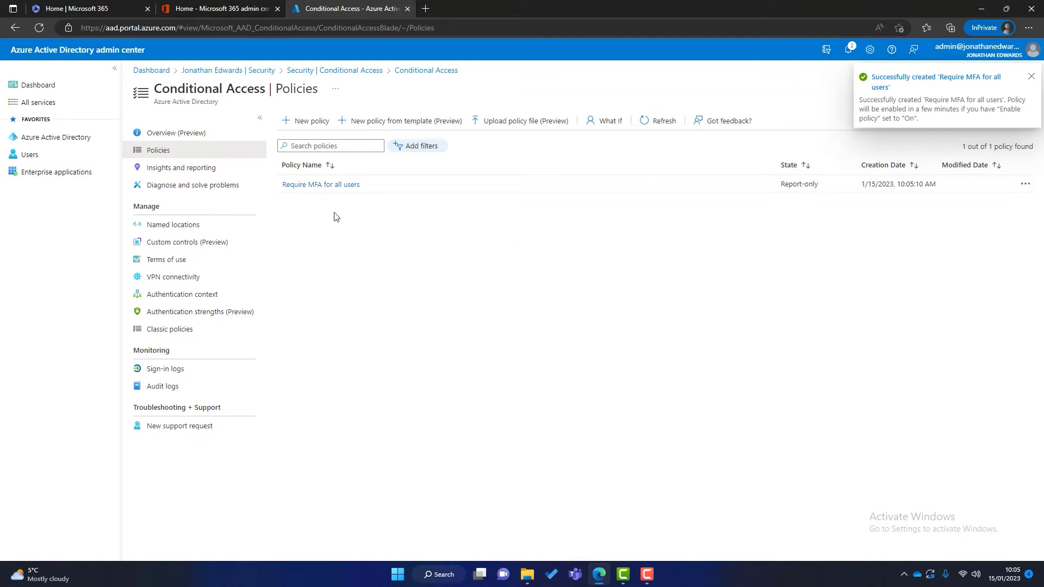
click(331, 188)
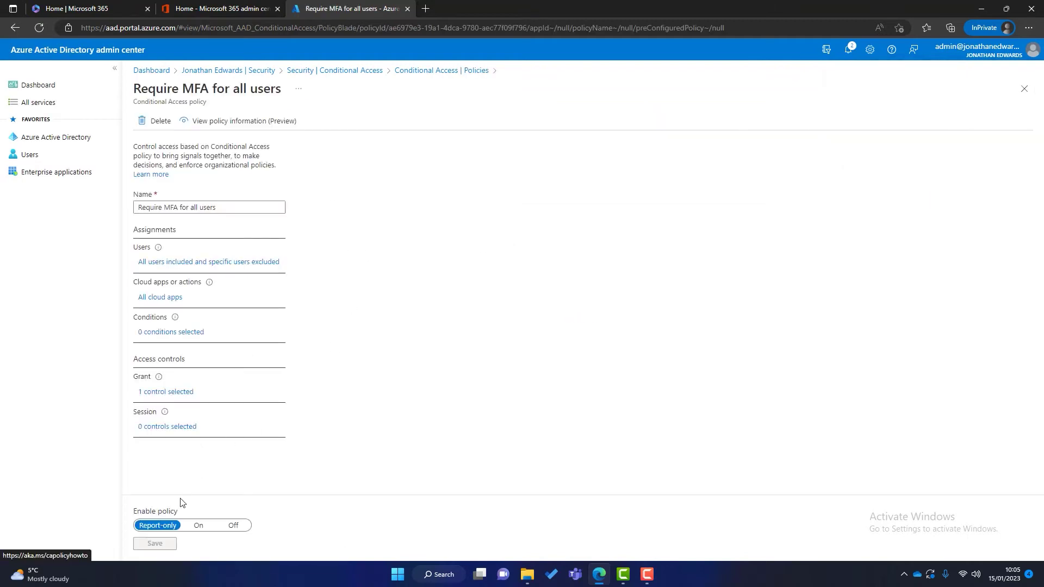
click(197, 525)
click(157, 525)
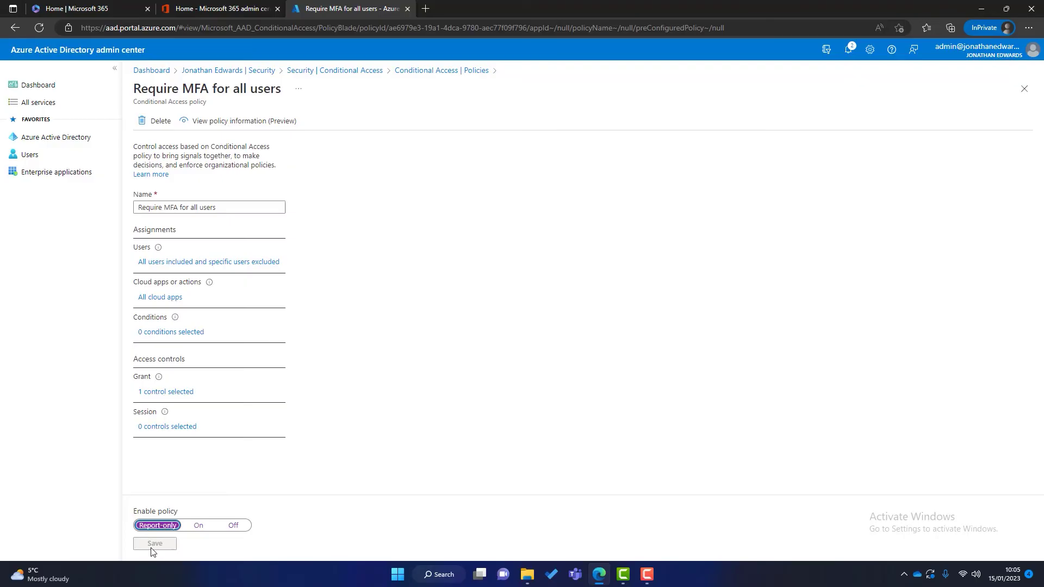
click(325, 72)
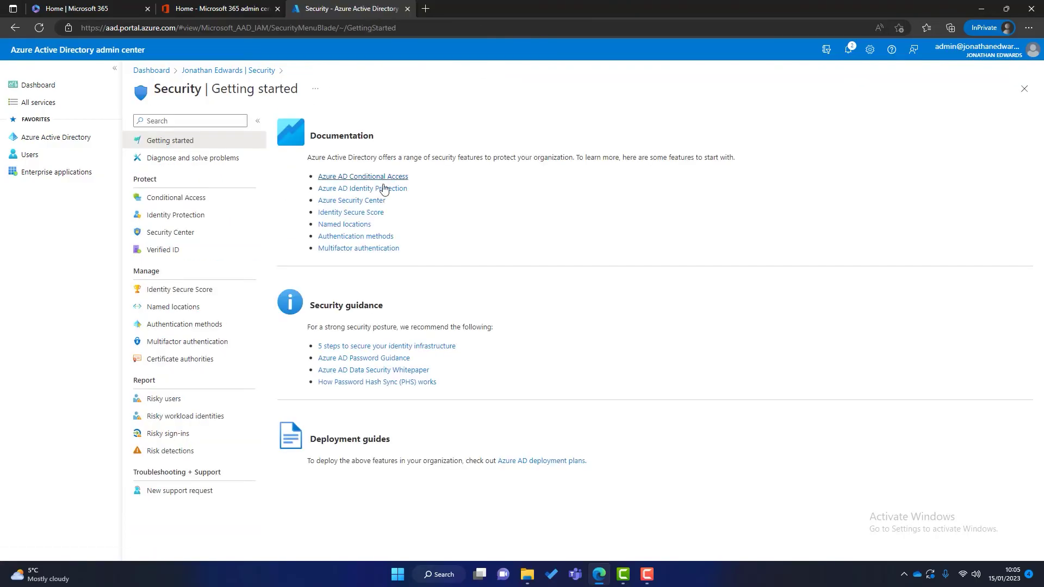
Create a countries named location in Conditional Access called Our UK HQ that covers the United Kingdom.
click(162, 197)
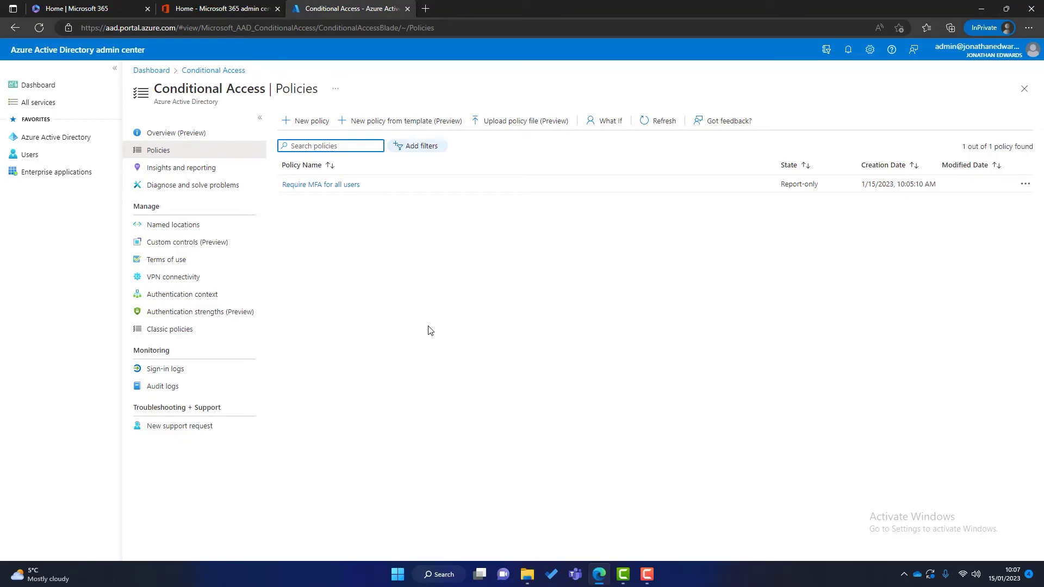
click(207, 232)
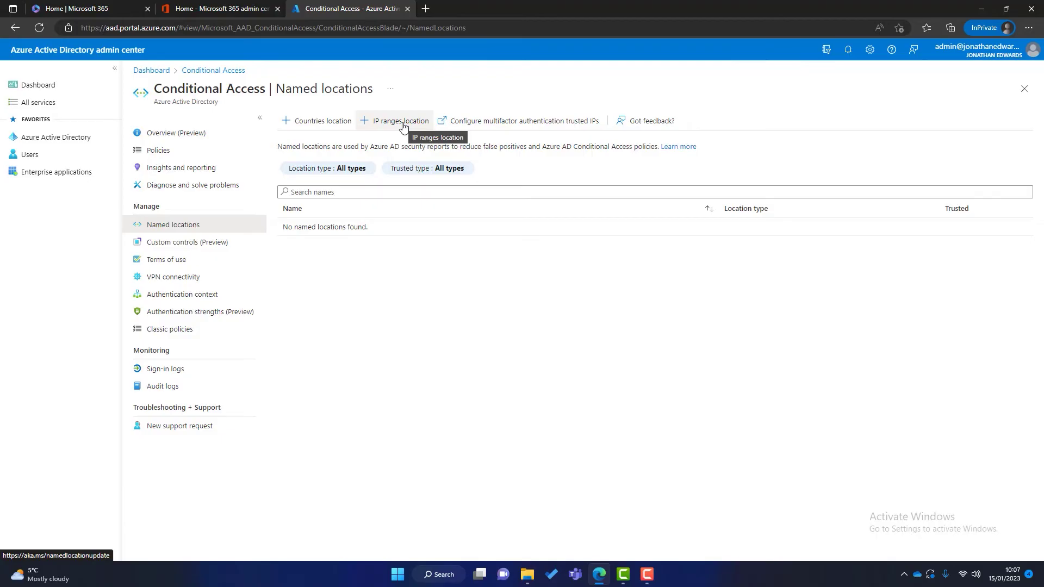
click(318, 121)
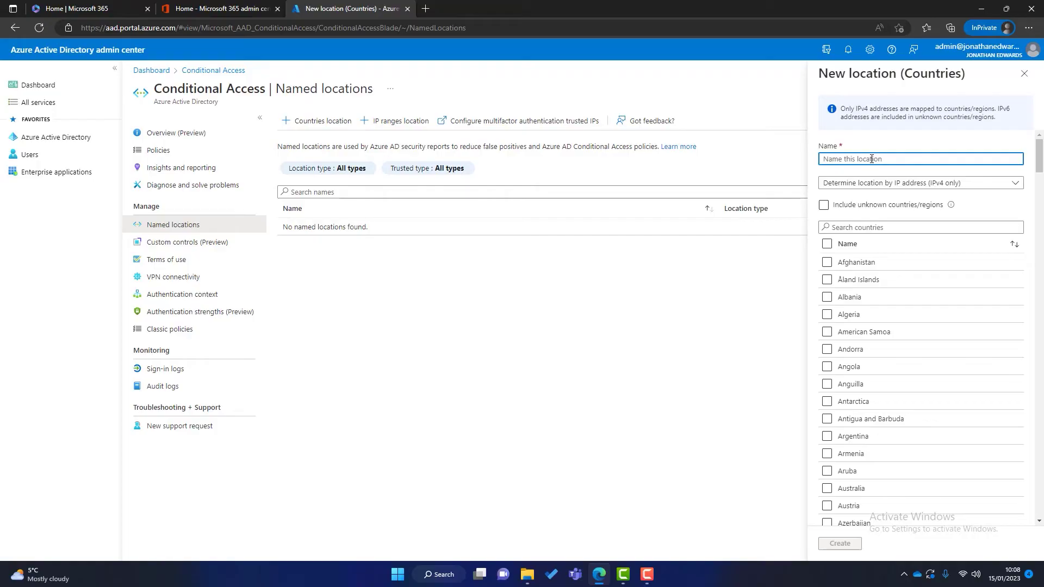
text(Our UK HQ)
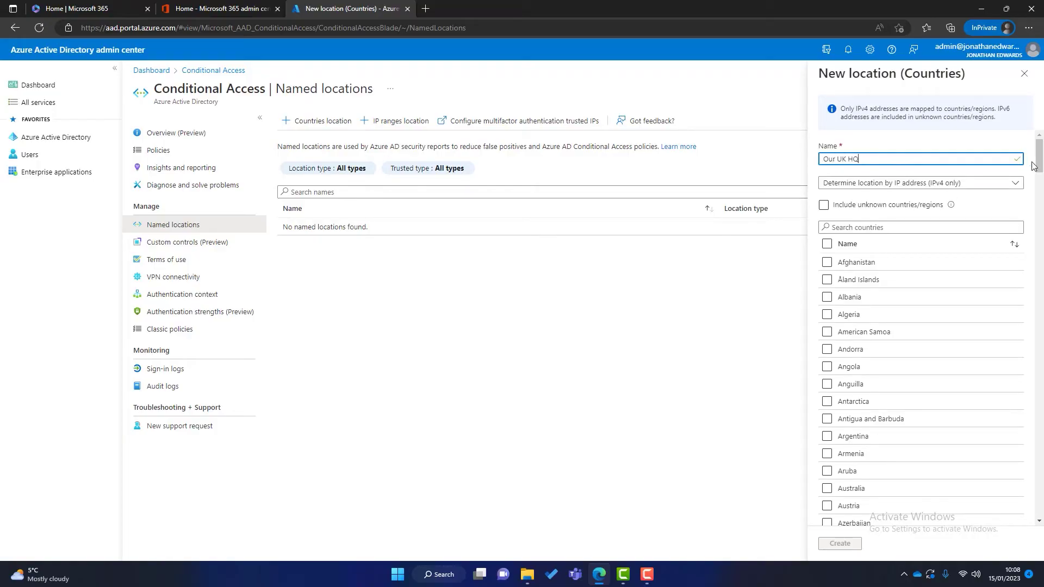
drag(1034, 166, 1027, 485)
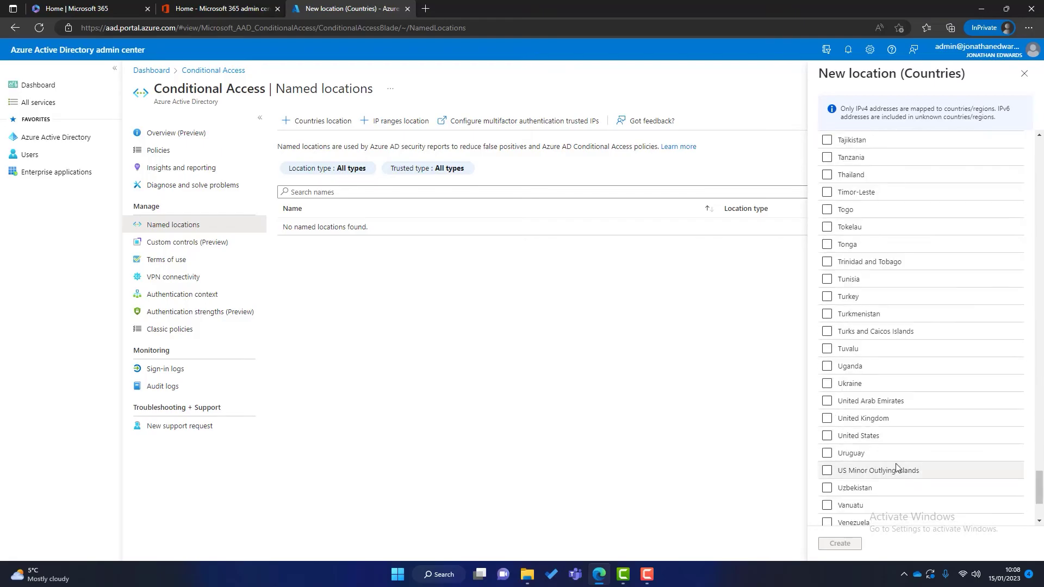
click(827, 418)
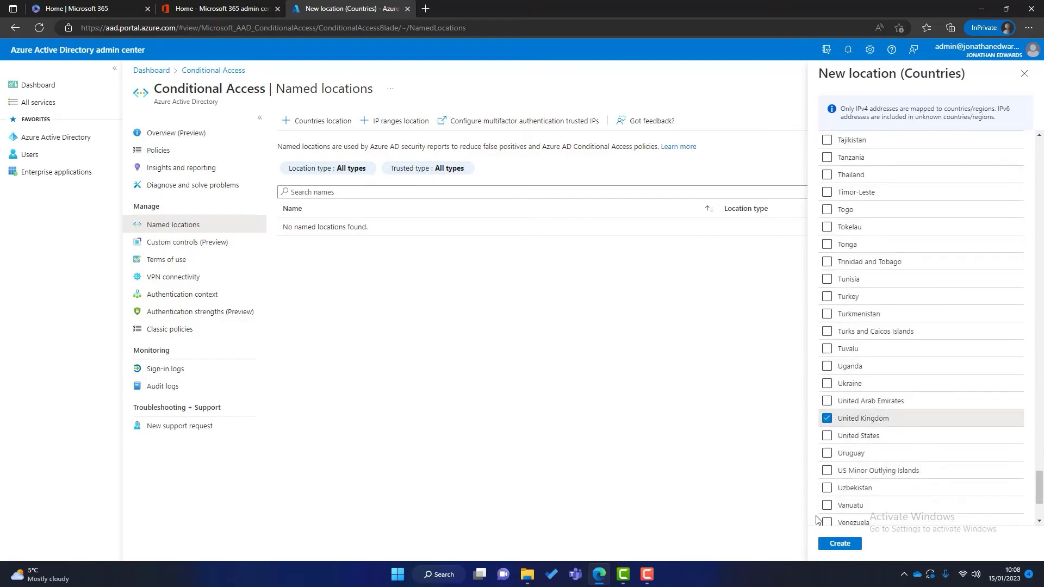
click(836, 544)
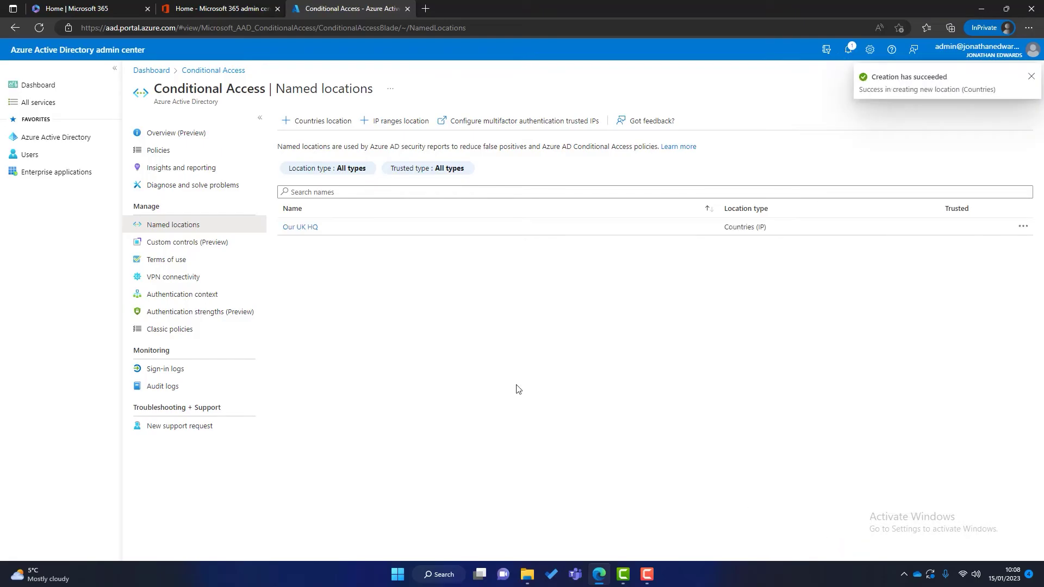
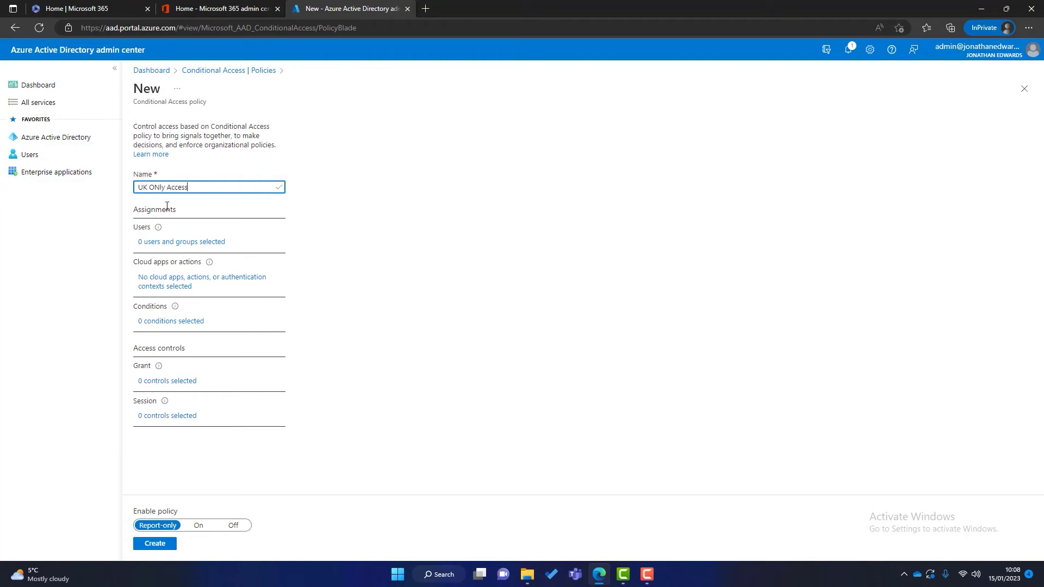
Correct the new Conditional Access policy's name to UK Only Access and include all users in its assignment.
click(159, 187)
key(BackSpace)
text(n)
click(173, 243)
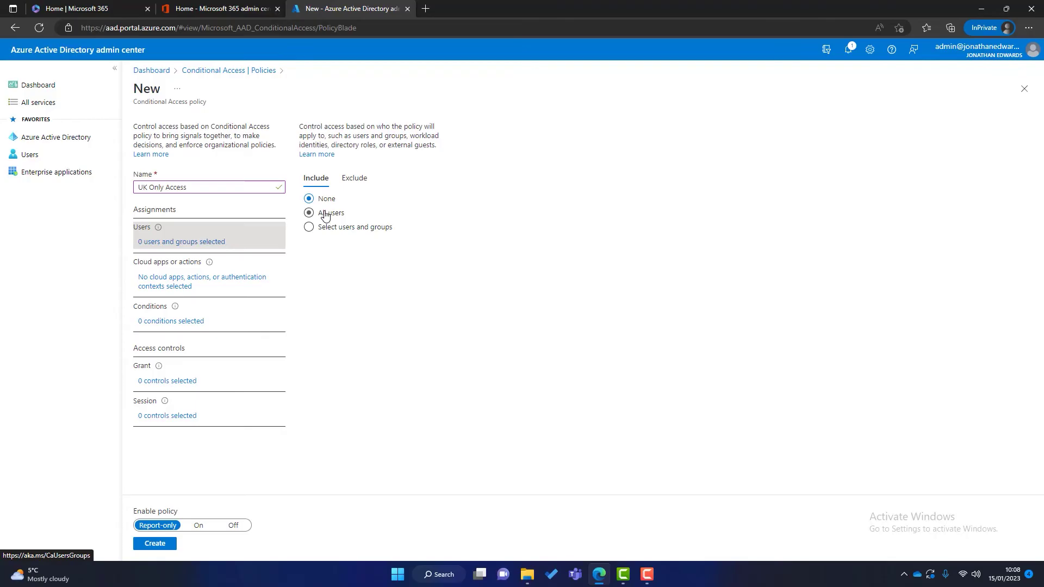
click(324, 216)
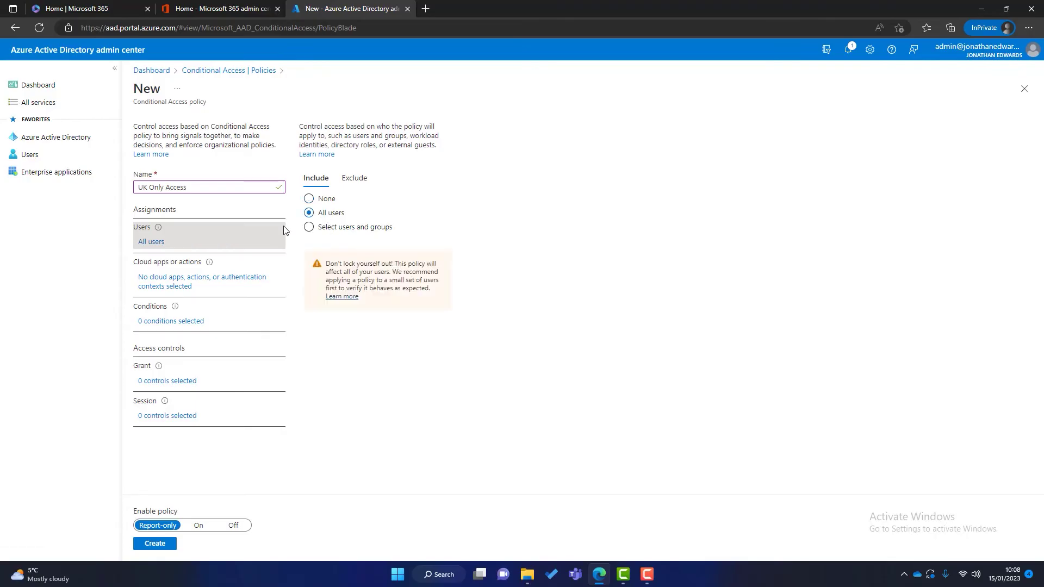
Exclude the tenant's admin account from the UK Only Access policy's user assignment.
click(351, 180)
click(319, 262)
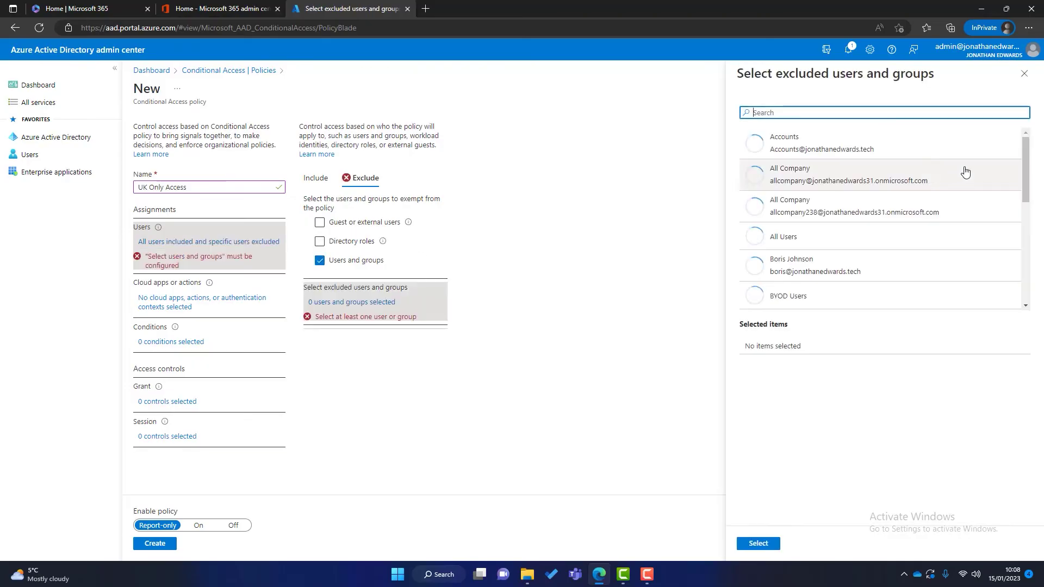
scroll(1024, 148, down, 3)
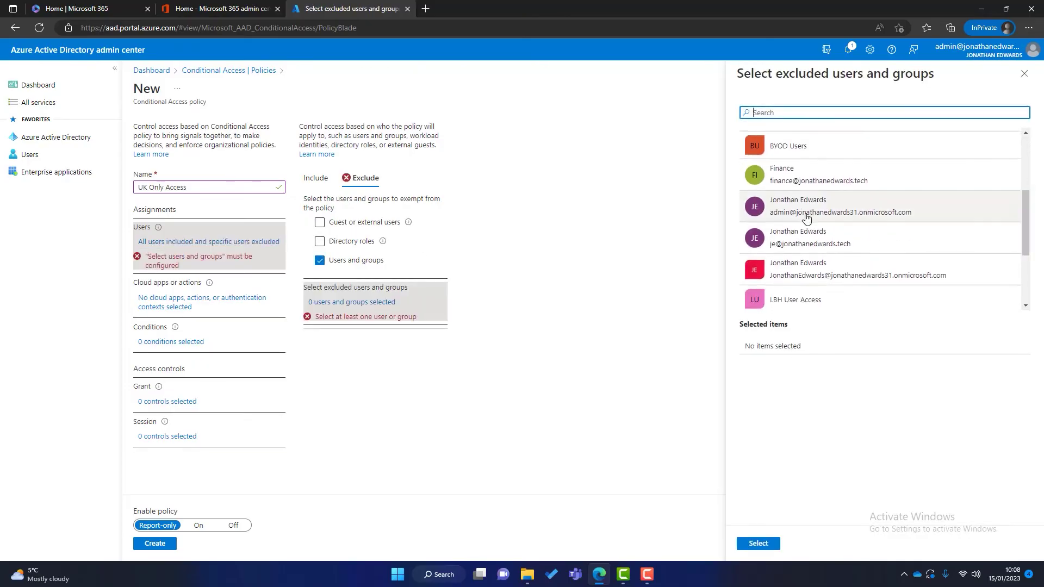
click(805, 212)
click(759, 544)
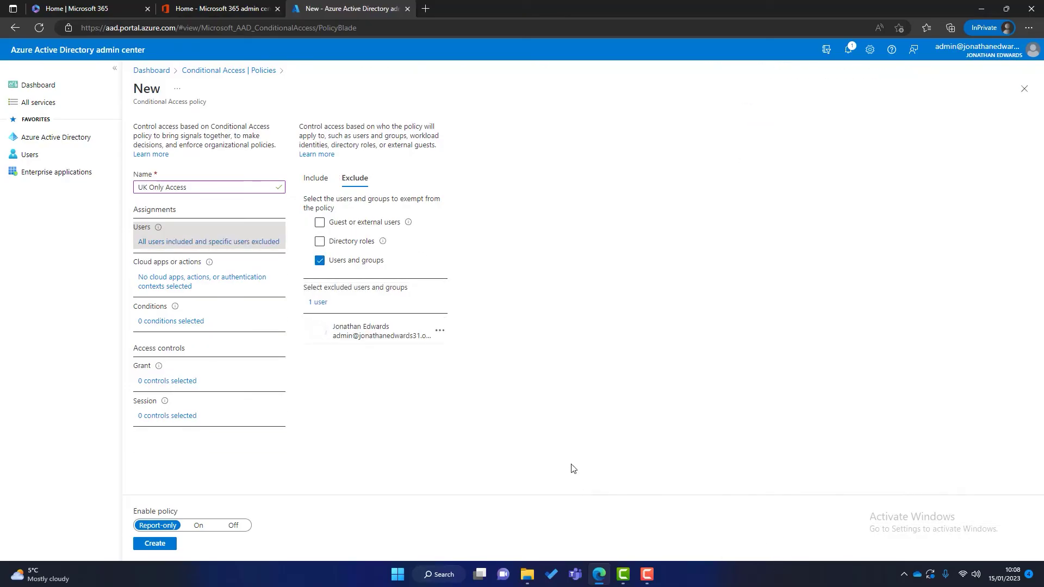
Apply the UK Only Access policy to all cloud apps and enable its locations condition for any location.
click(168, 290)
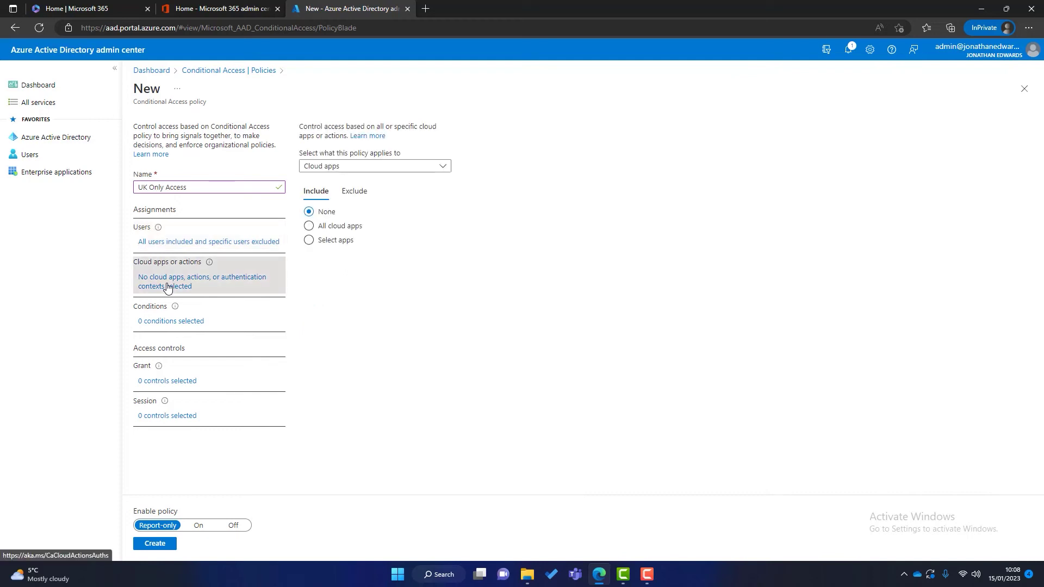
click(310, 228)
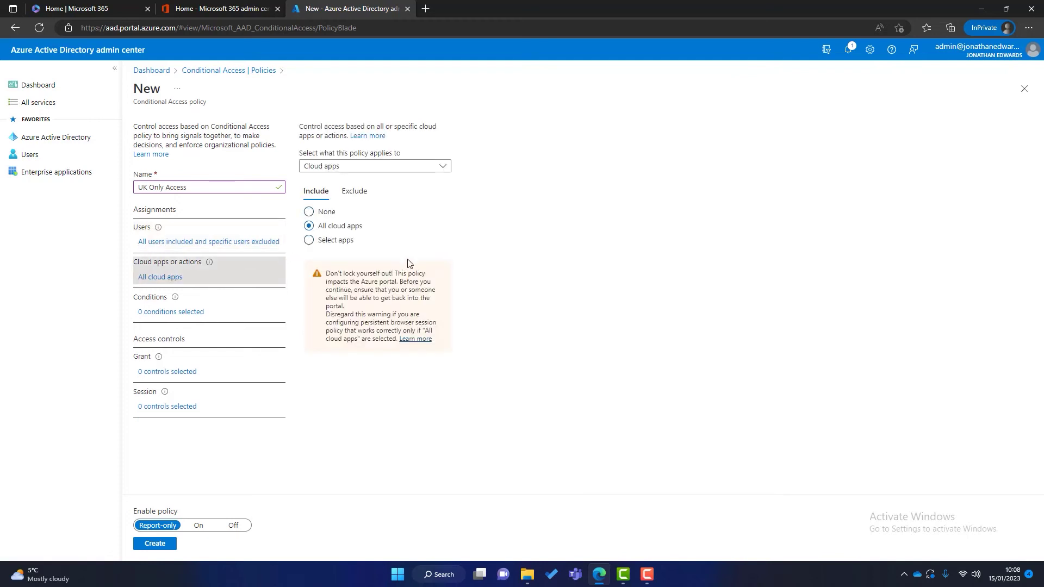
click(182, 314)
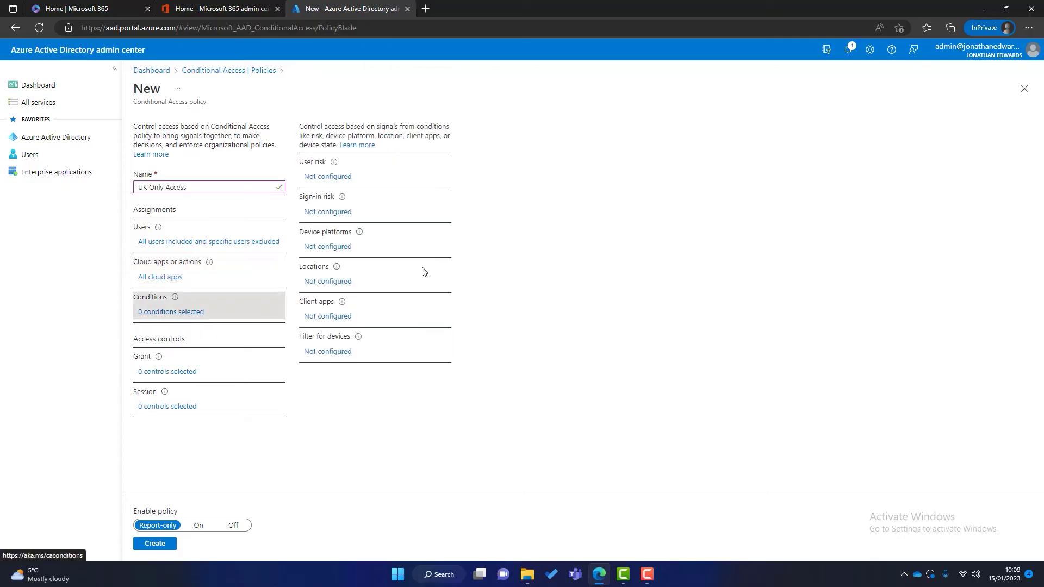
click(327, 282)
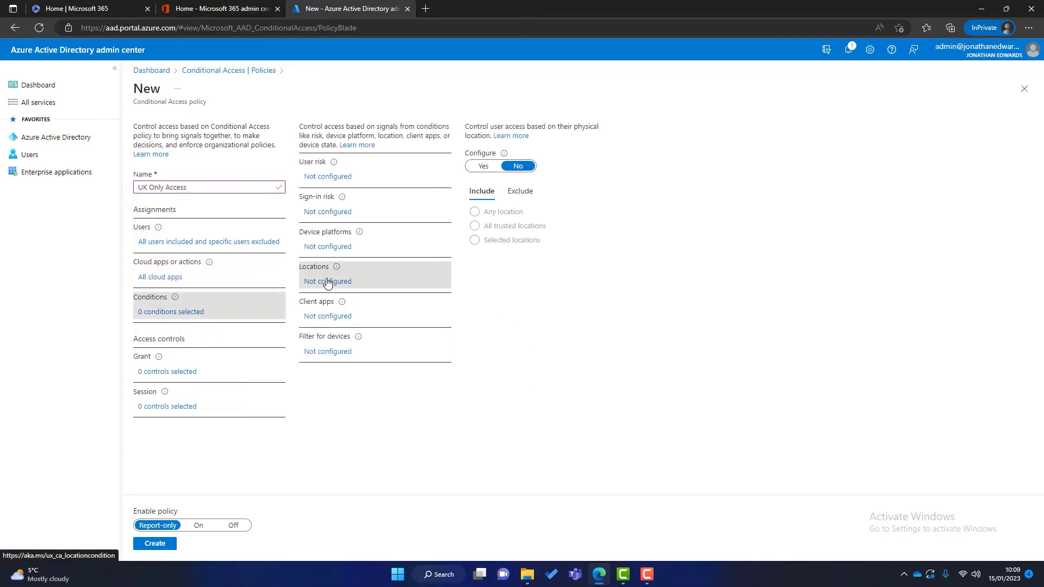
click(484, 167)
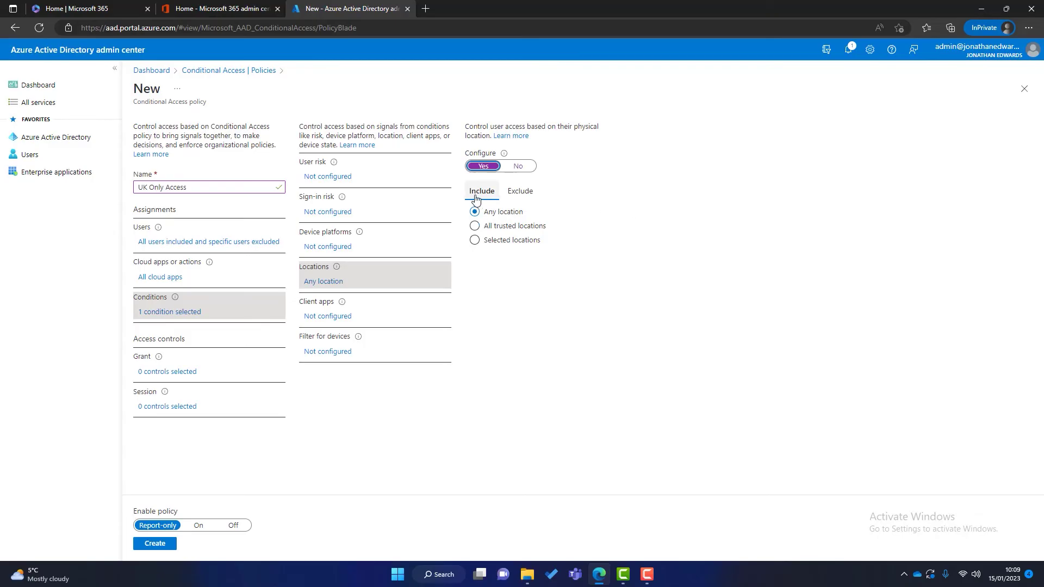
Exclude the Our UK HQ named location from the policy's locations condition.
click(518, 195)
click(483, 280)
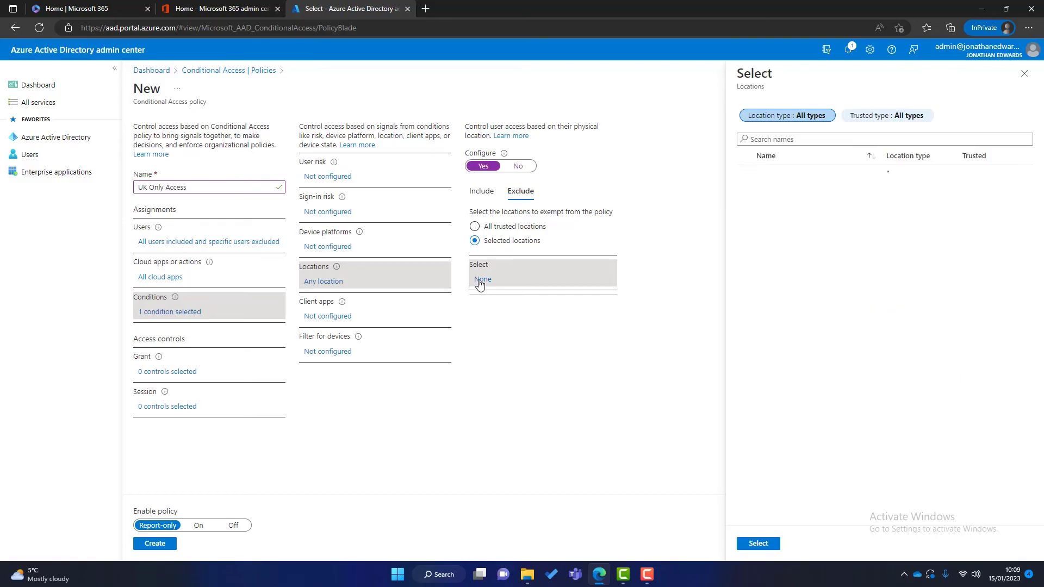
click(745, 191)
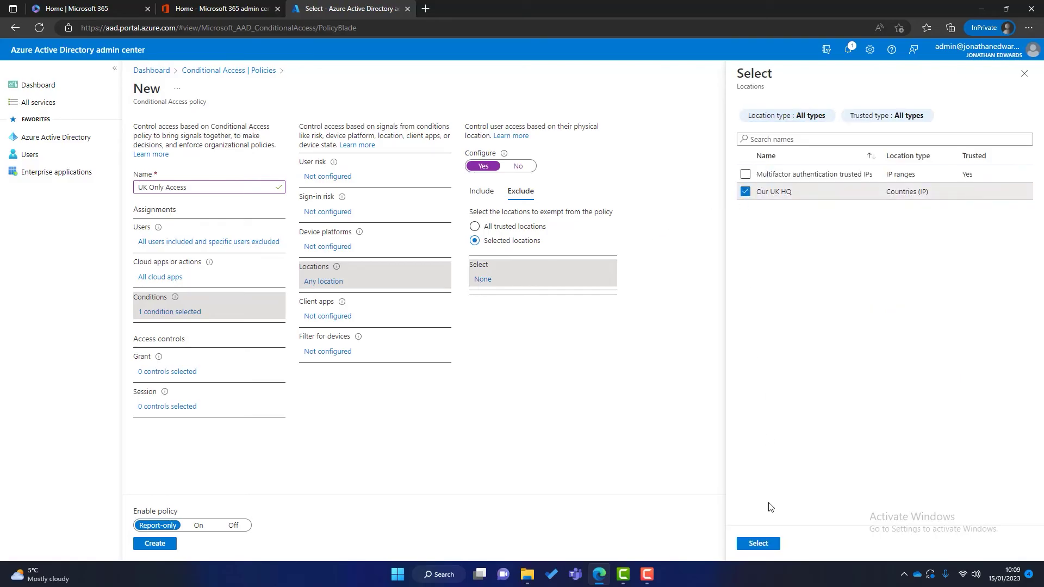
click(760, 544)
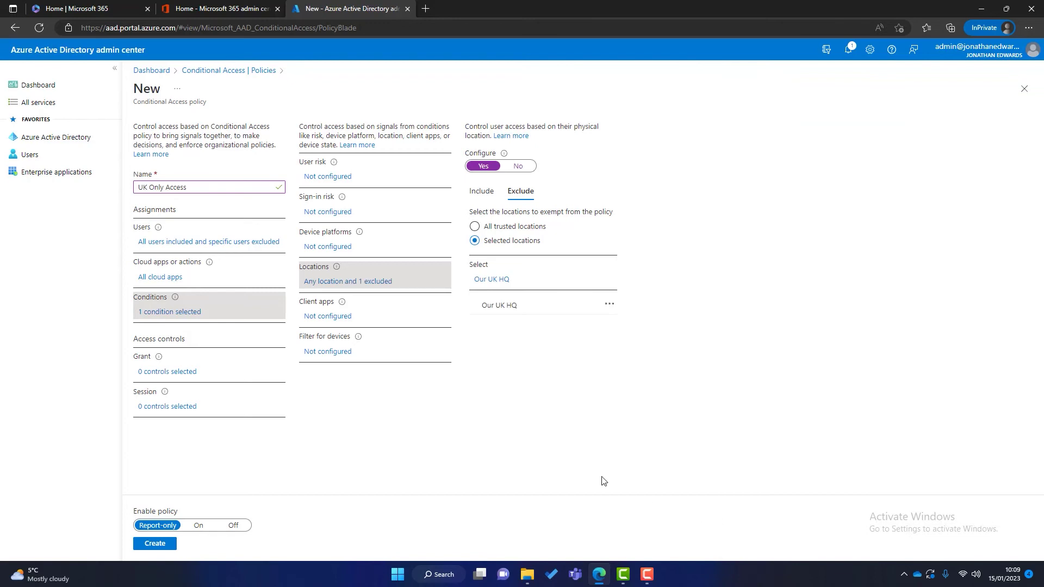
Set the access control to block access and create the UK Only Access policy in Report-only mode.
click(176, 373)
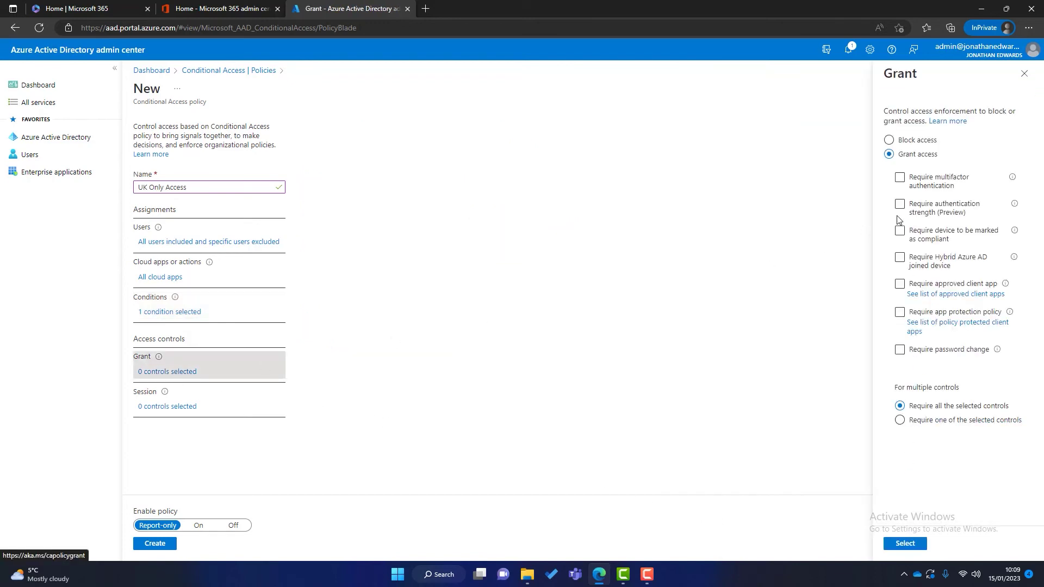
click(889, 141)
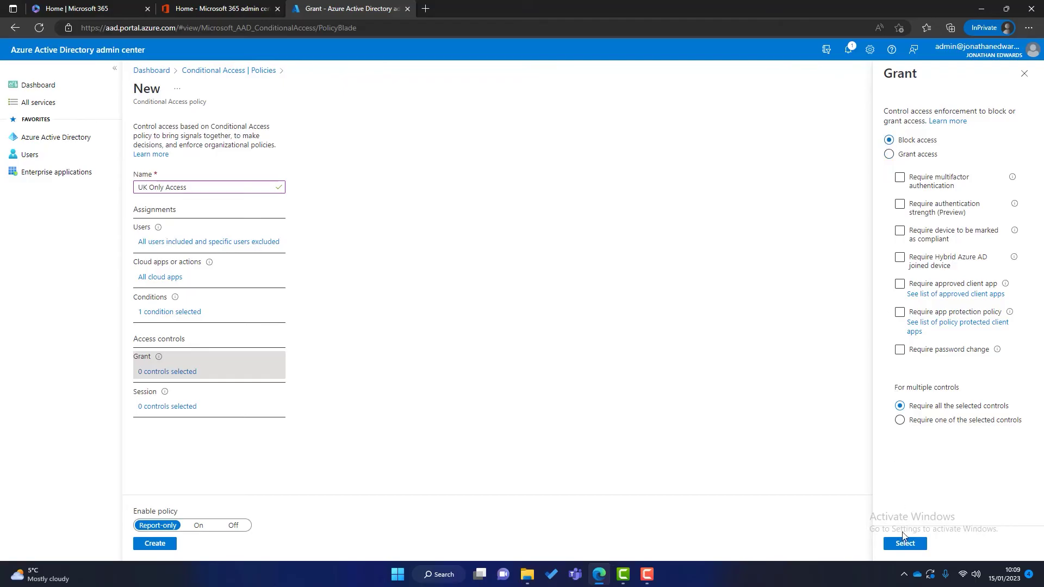
click(905, 543)
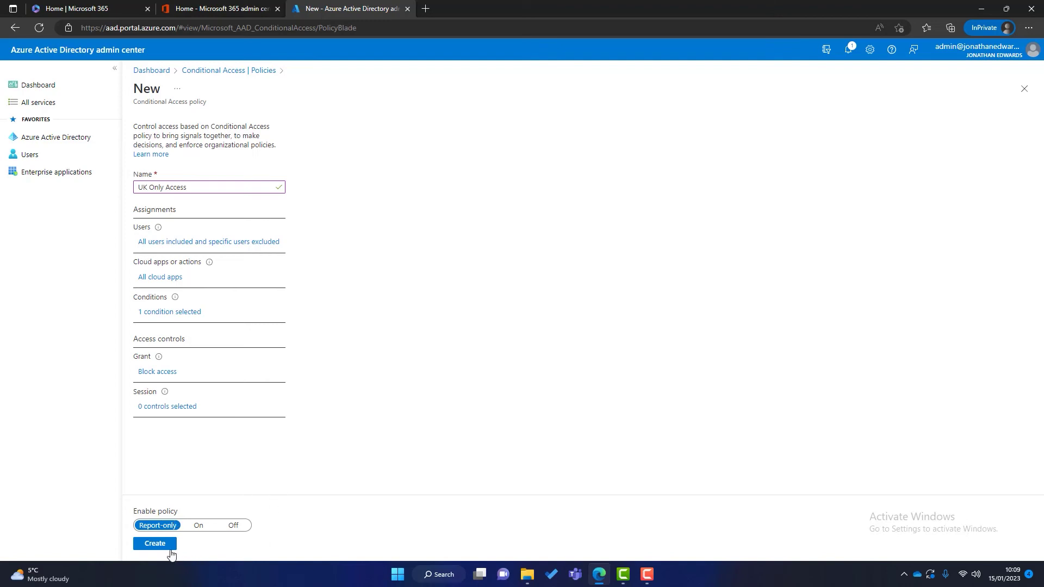
click(155, 543)
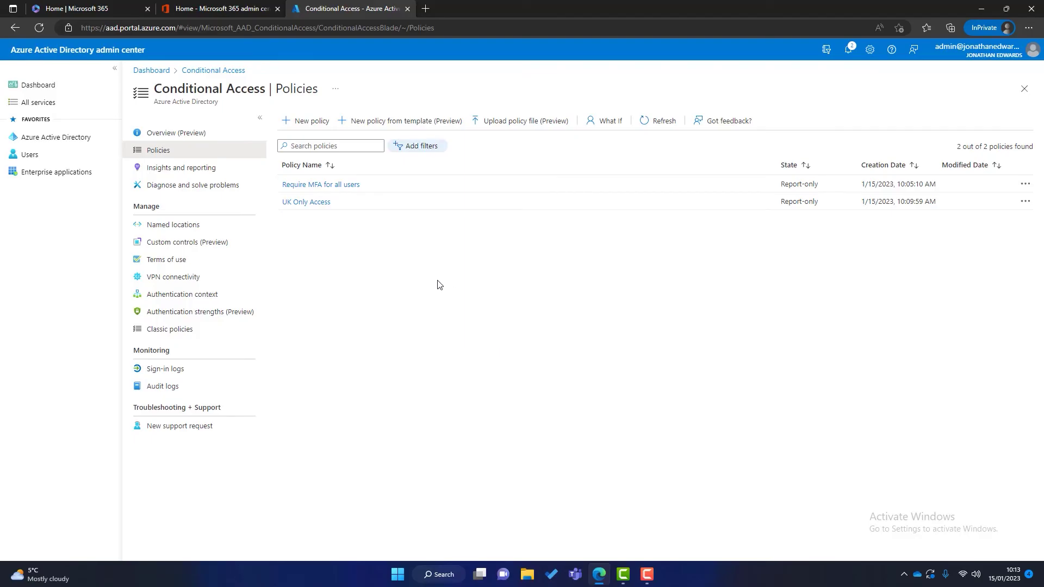
Switch from the Microsoft 365 admin center to Endpoint Manager and open the device compliance policies under endpoint security.
click(195, 8)
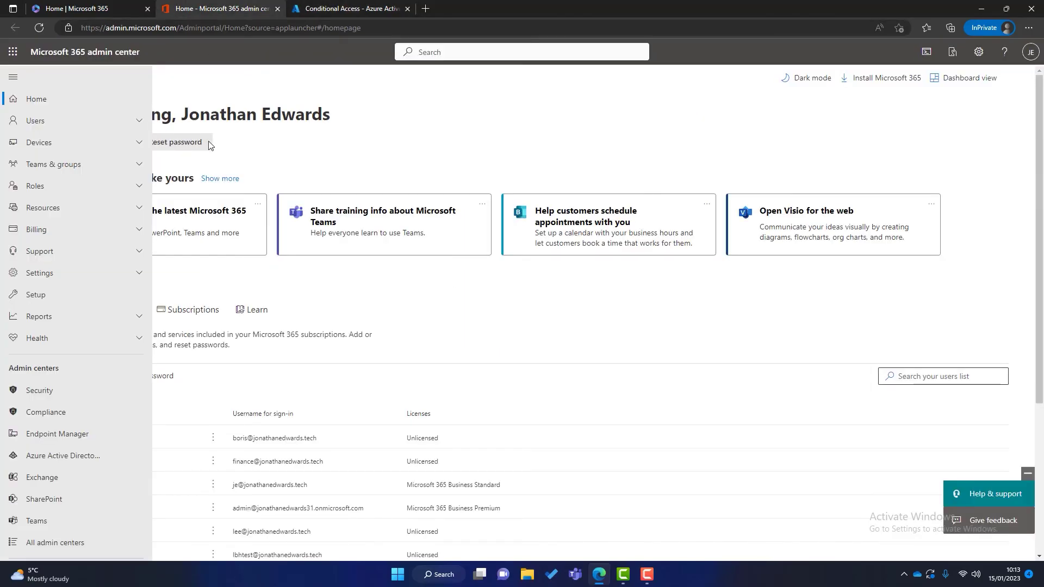
click(31, 439)
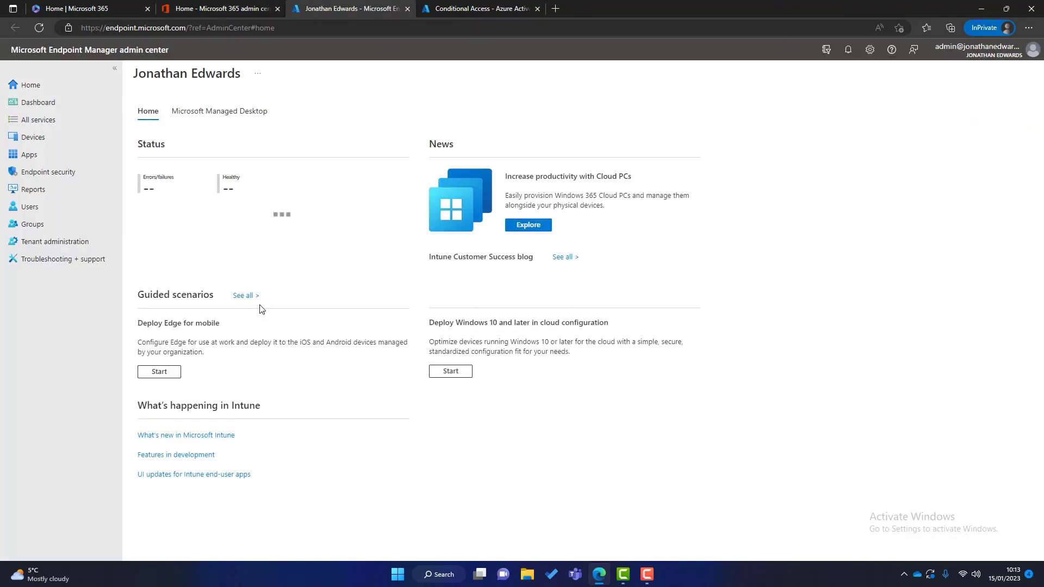
click(57, 175)
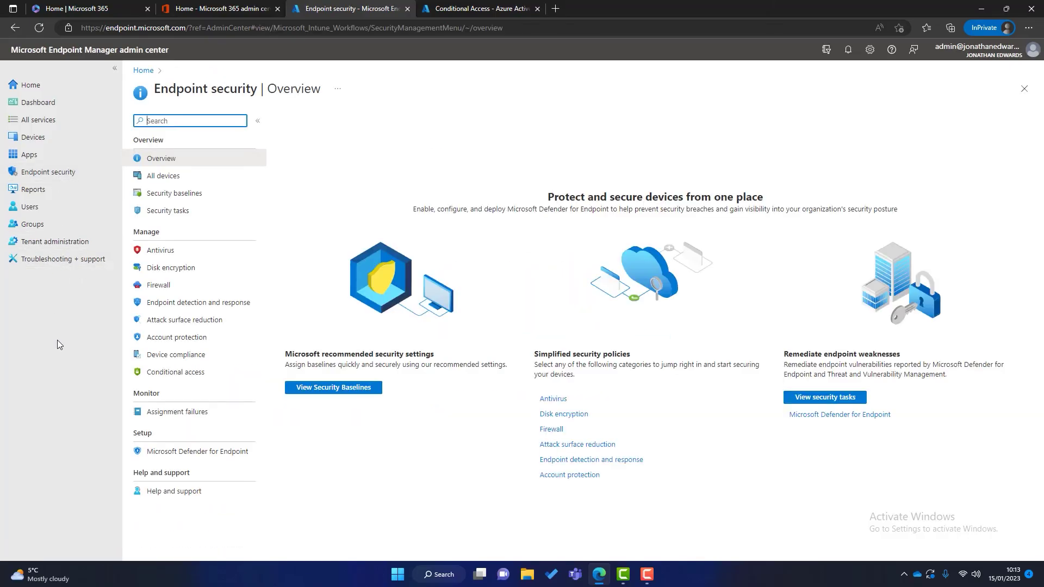
click(176, 354)
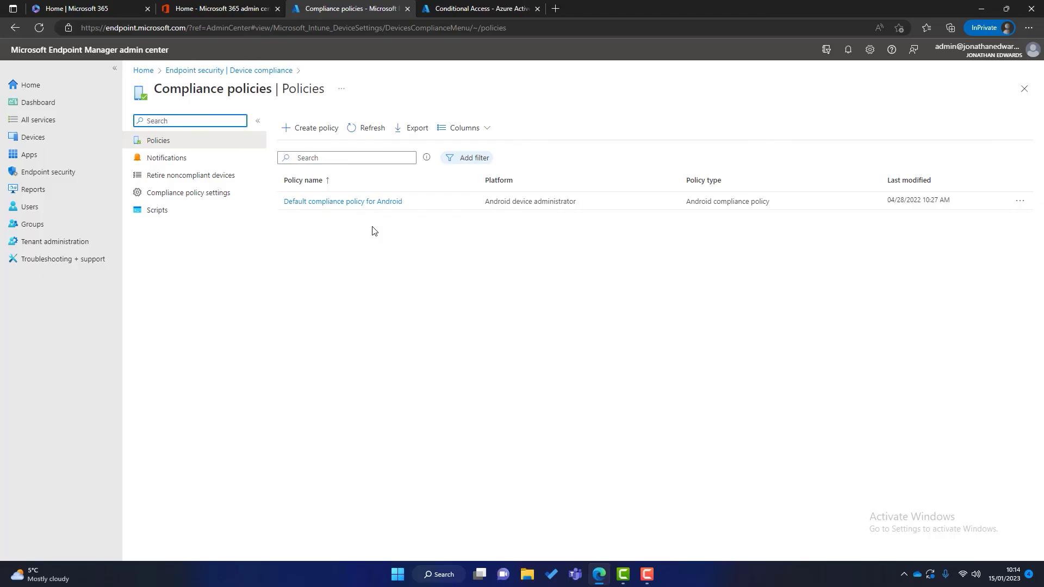
Start a new device compliance policy for the Windows 10 and later platform.
click(311, 129)
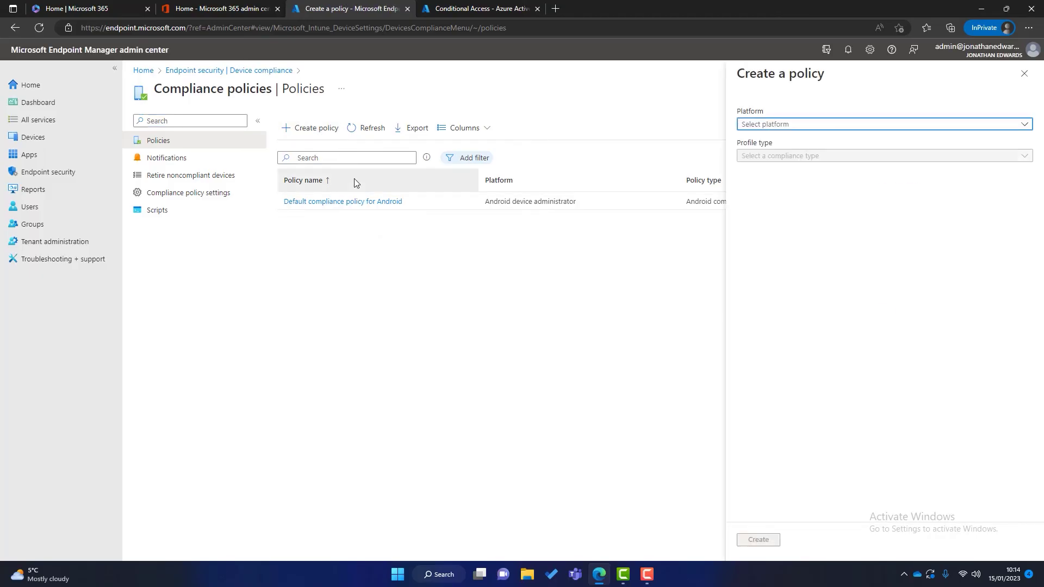
click(765, 125)
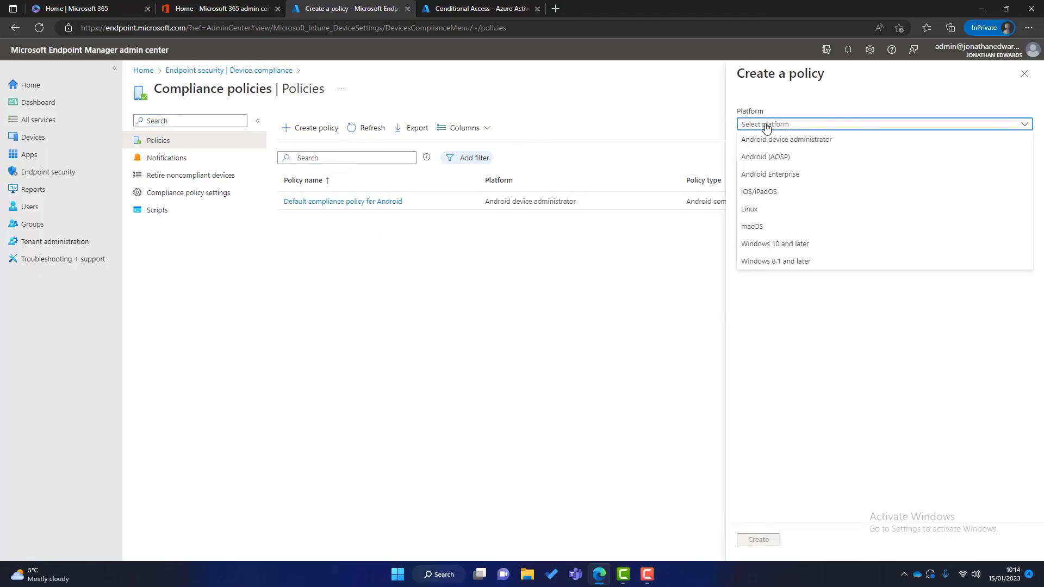
click(771, 245)
click(757, 541)
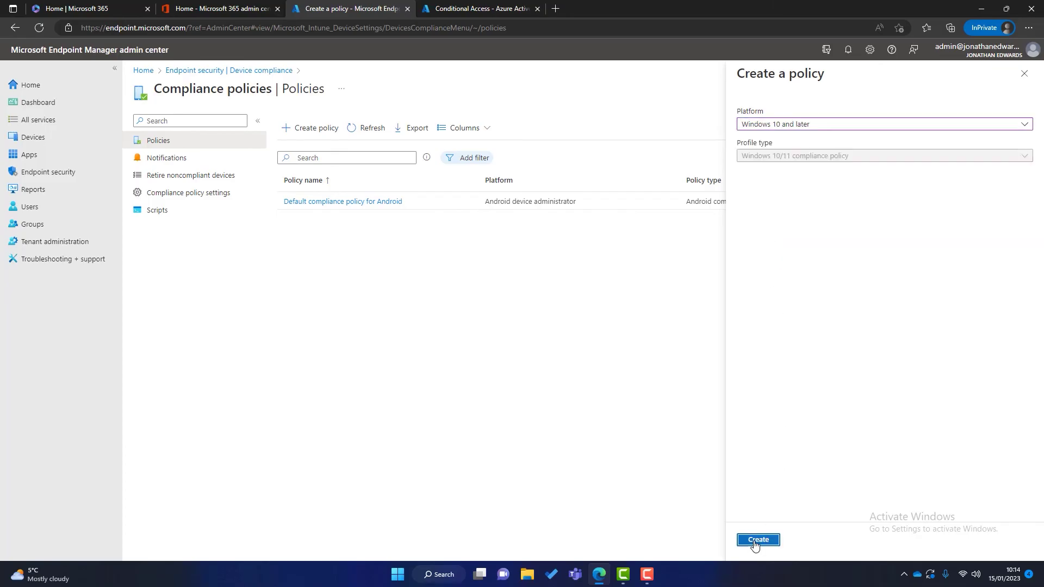
Name the Windows compliance policy Our Standard Security and continue to its compliance settings.
click(302, 155)
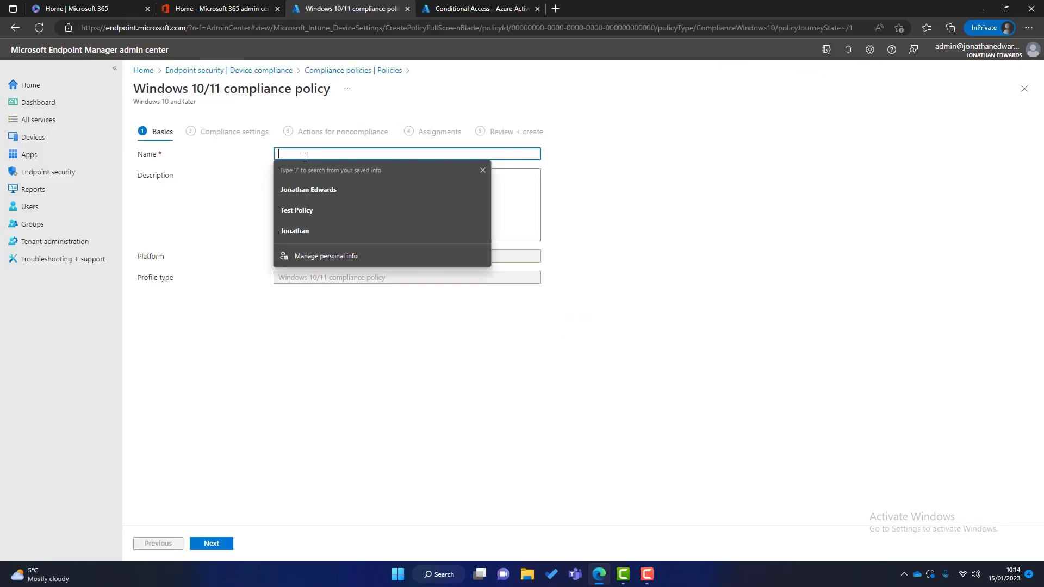
text(Our Stand)
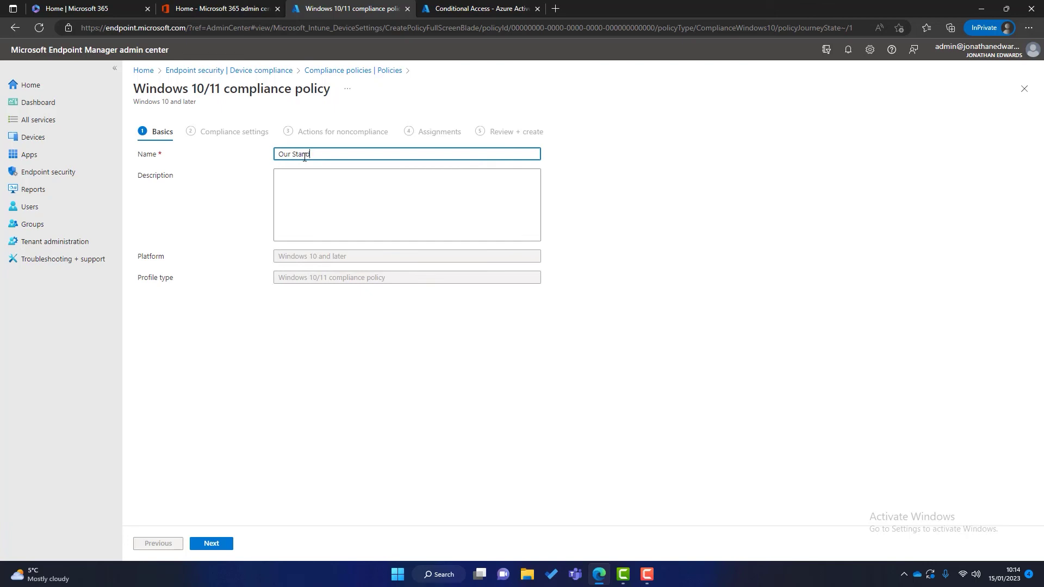
text(ard Security)
click(217, 544)
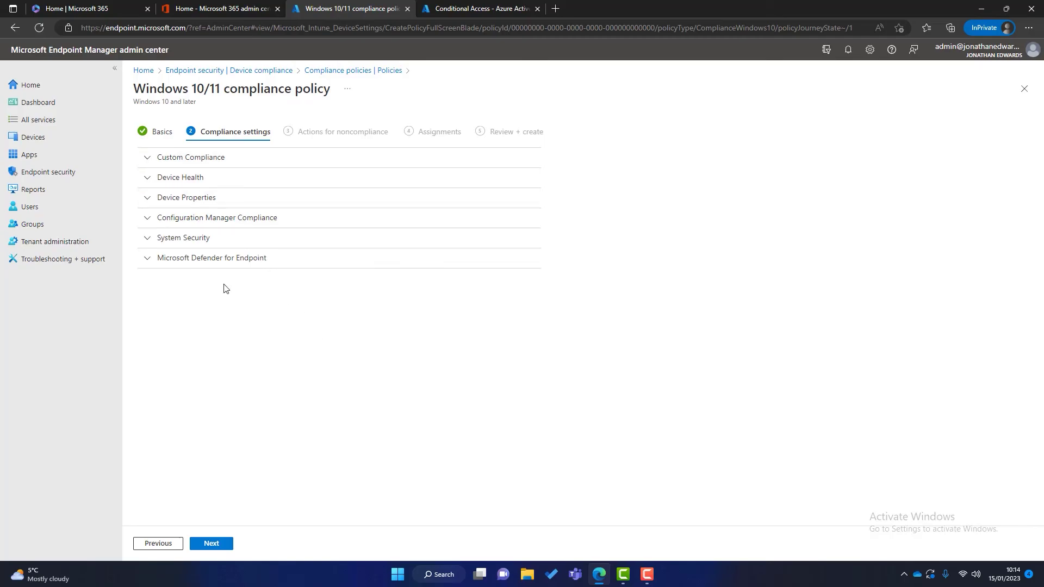
Set Antivirus to Require in the System Security compliance settings, and discard the unsaved compliance policy.
click(145, 243)
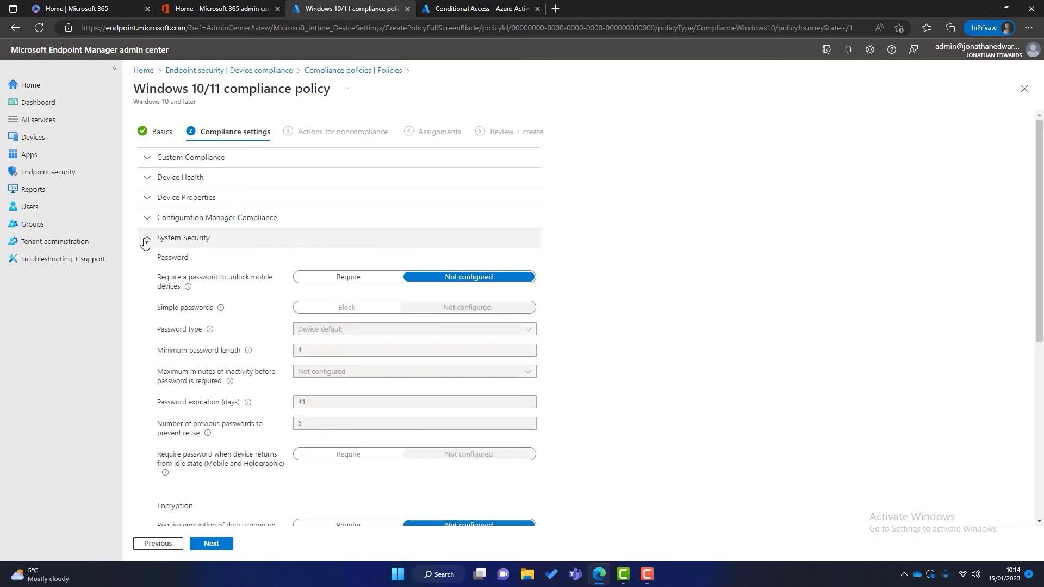
drag(1037, 199, 1042, 285)
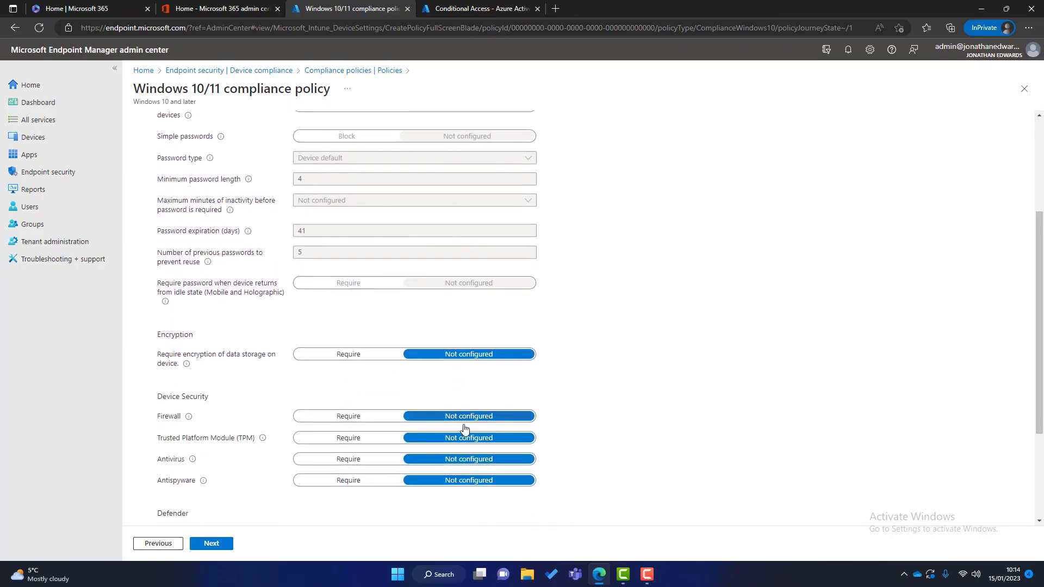
click(346, 460)
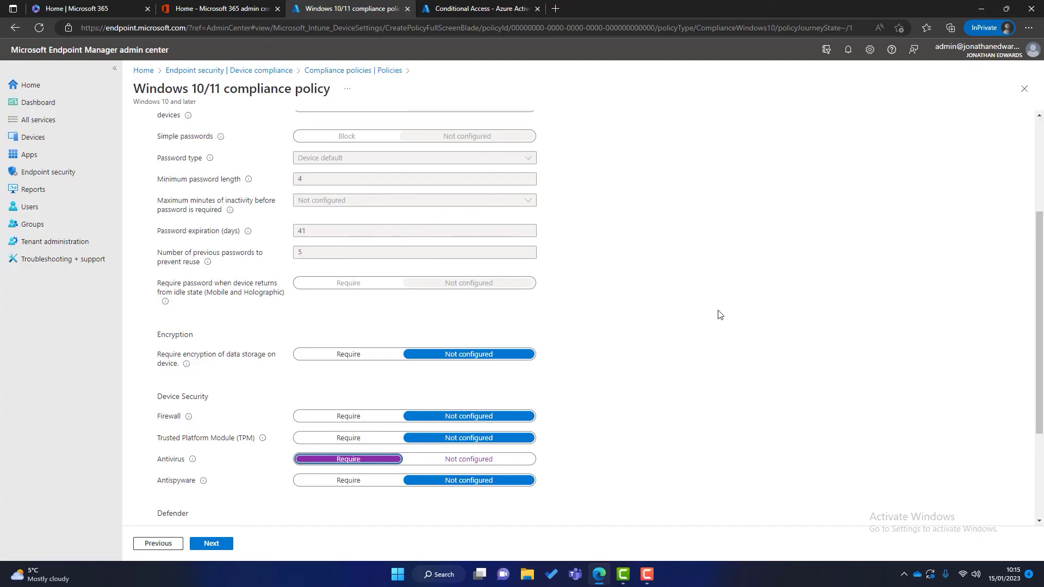
click(1024, 88)
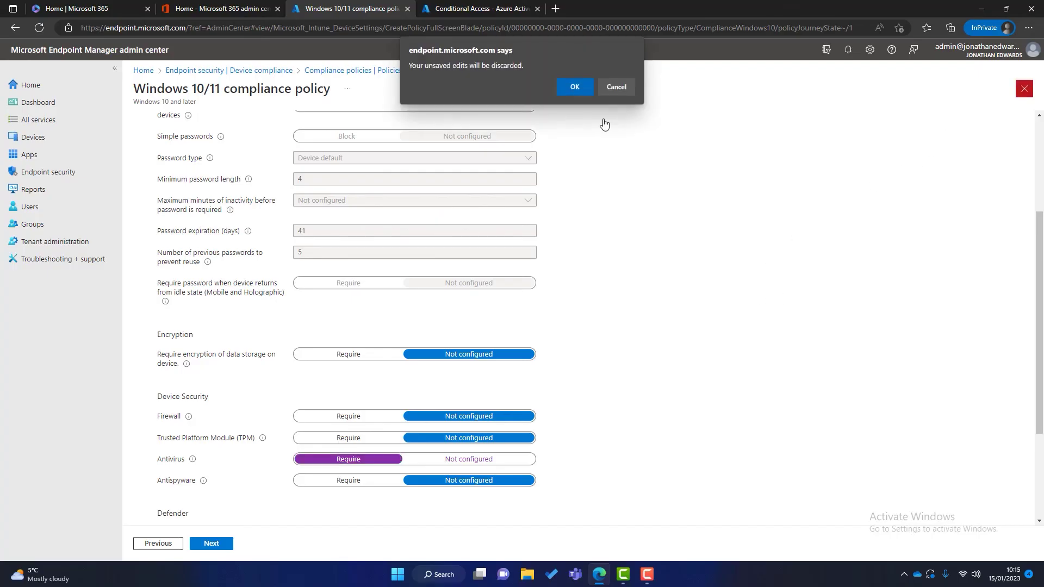
click(575, 87)
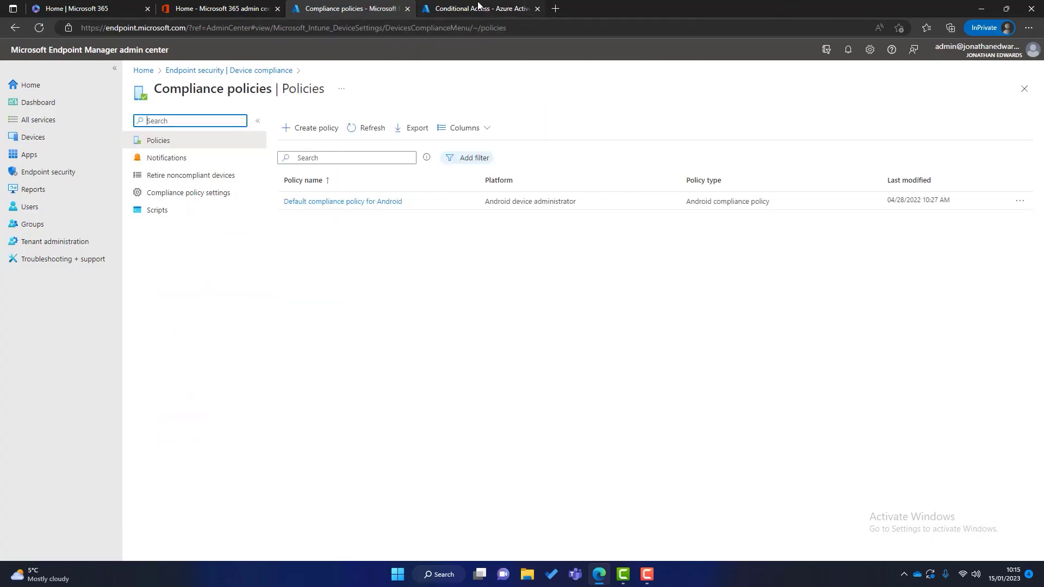
Switch to Conditional Access in the Azure Active Directory admin center and start a new policy named Access only for Devices in Compliance.
click(480, 8)
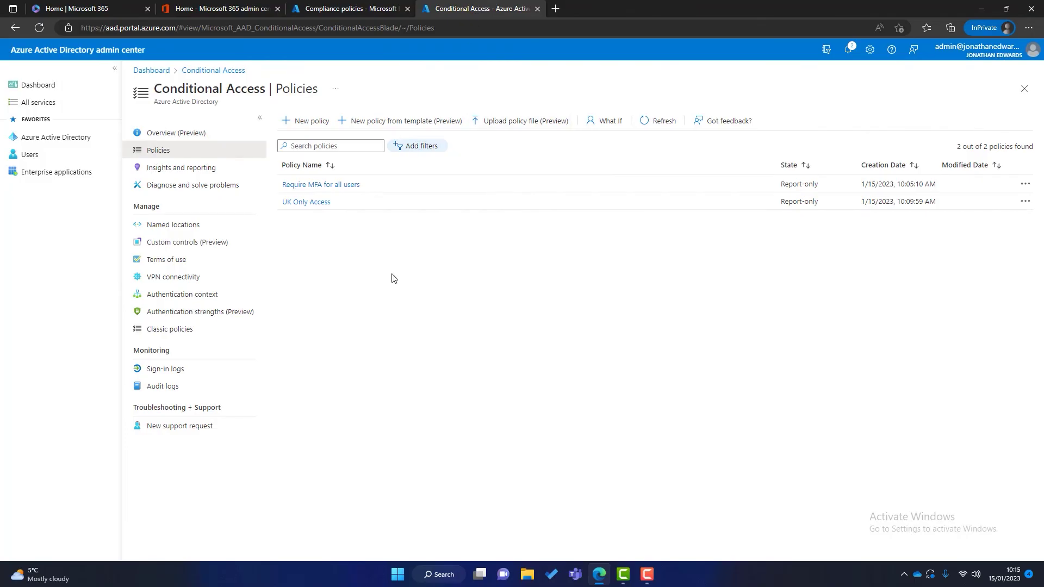
click(314, 122)
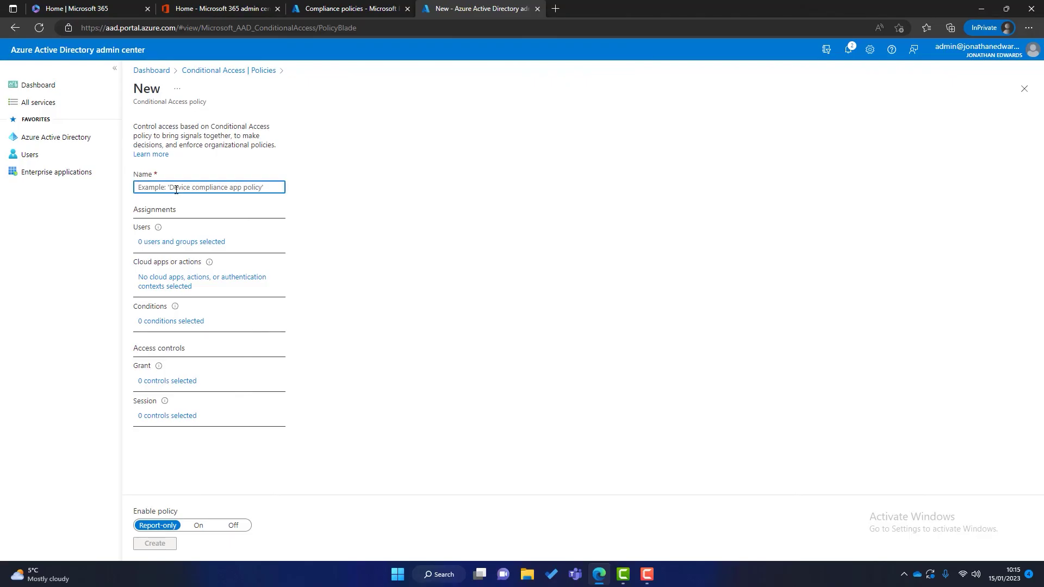
text(Ac)
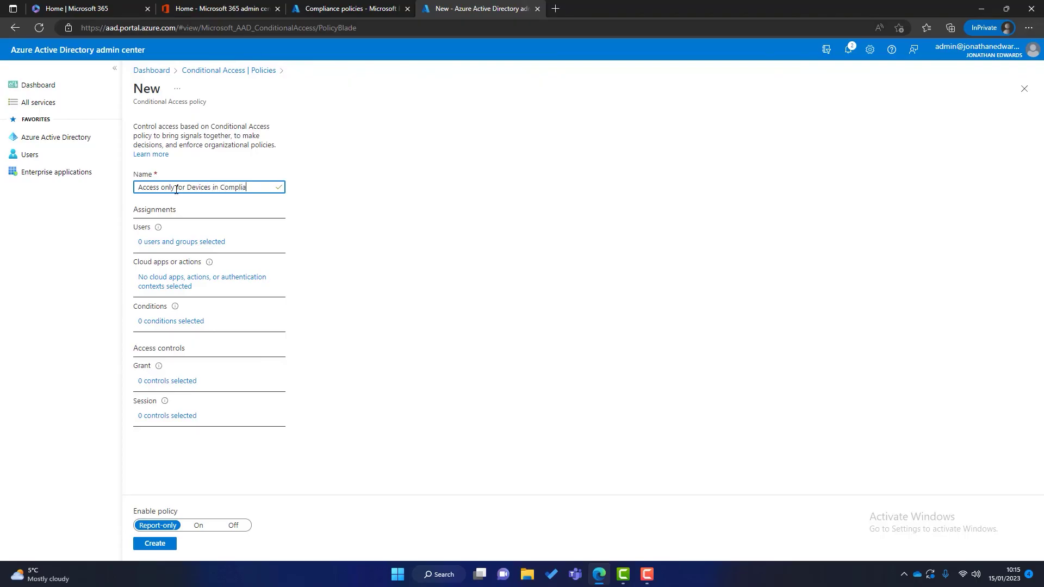
Assign the policy to all users and exclude the tenant's admin account from it.
click(177, 241)
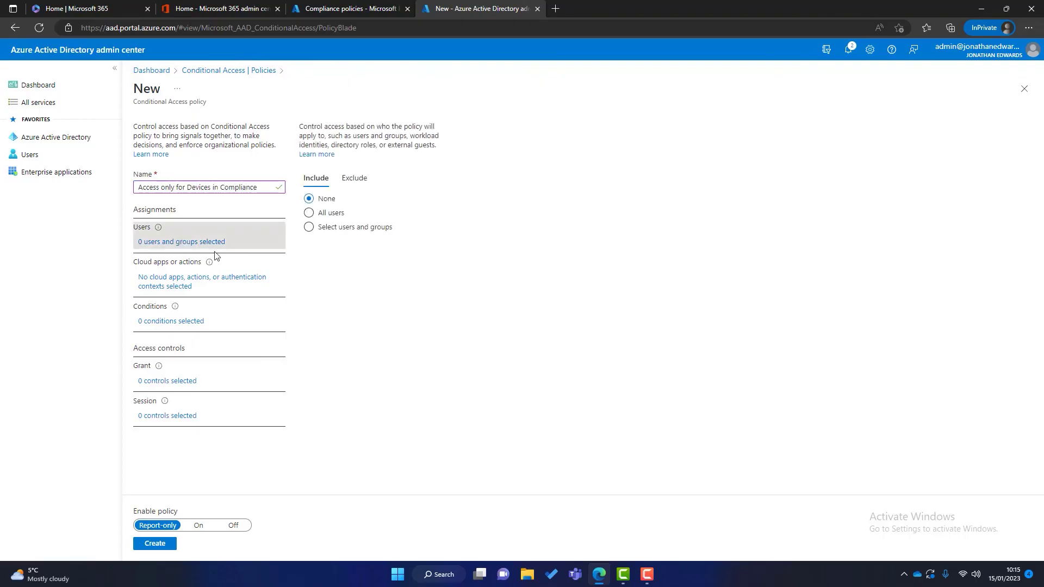
click(308, 213)
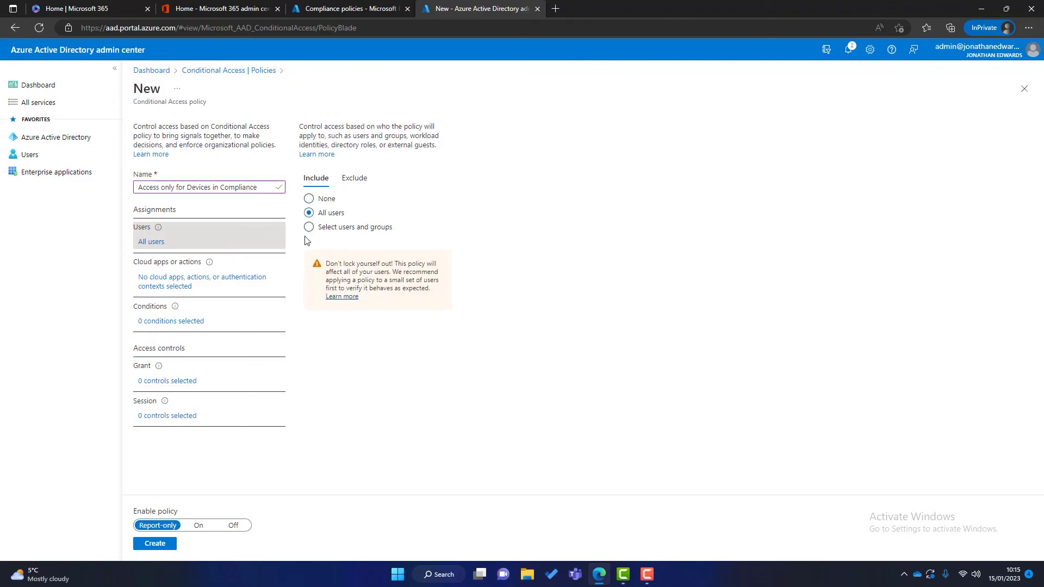
click(369, 178)
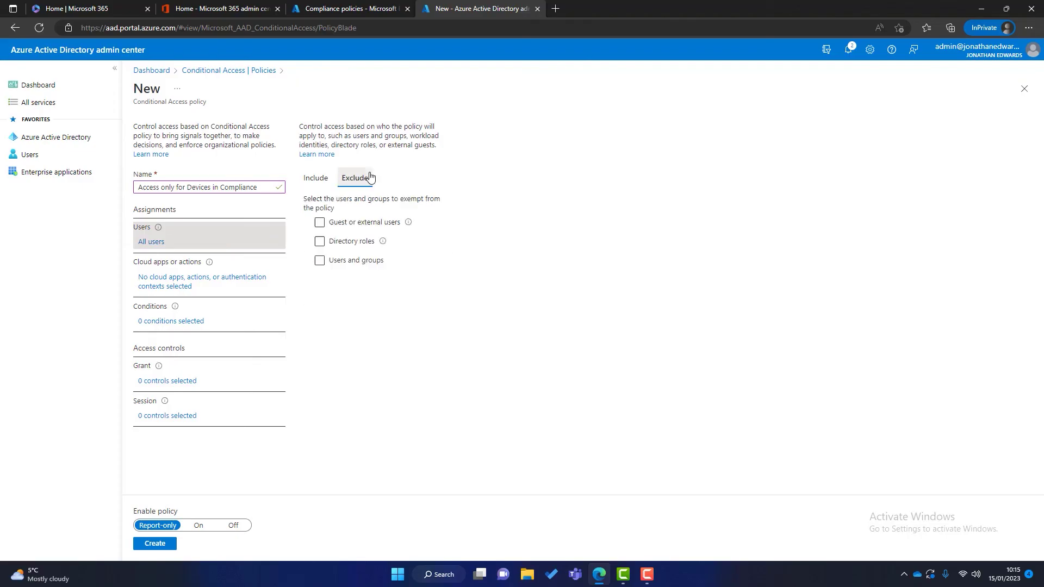
click(320, 260)
scroll(1011, 212, down, 5)
click(858, 195)
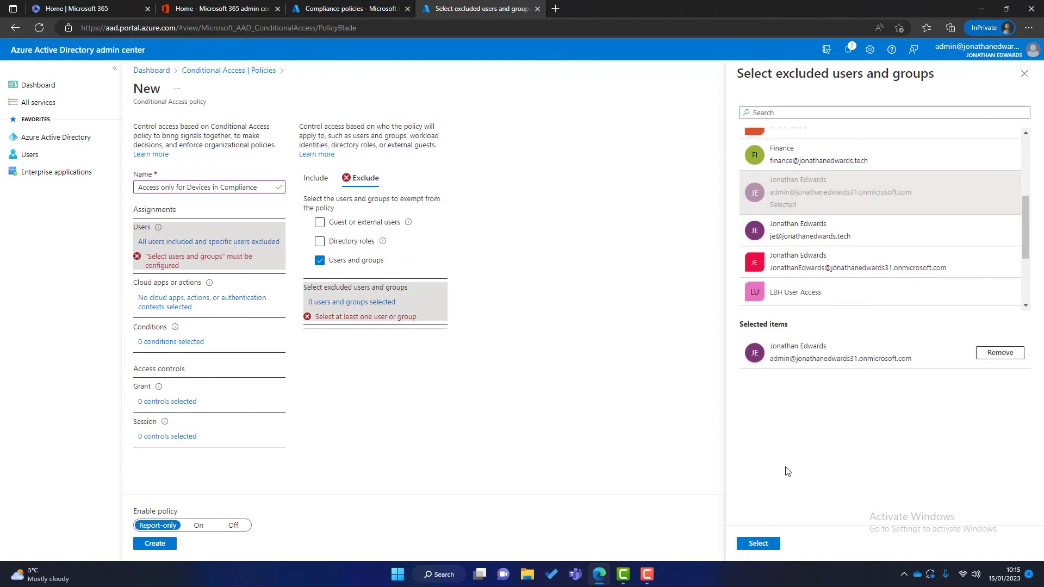
click(759, 544)
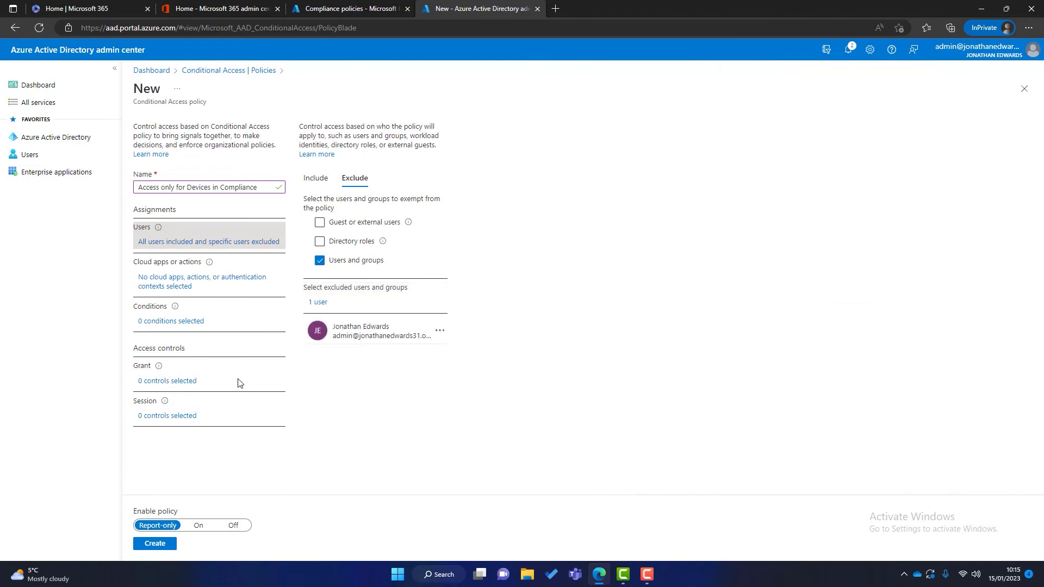
Apply the policy to all cloud apps and limit its device platforms condition to Windows.
click(174, 283)
click(309, 226)
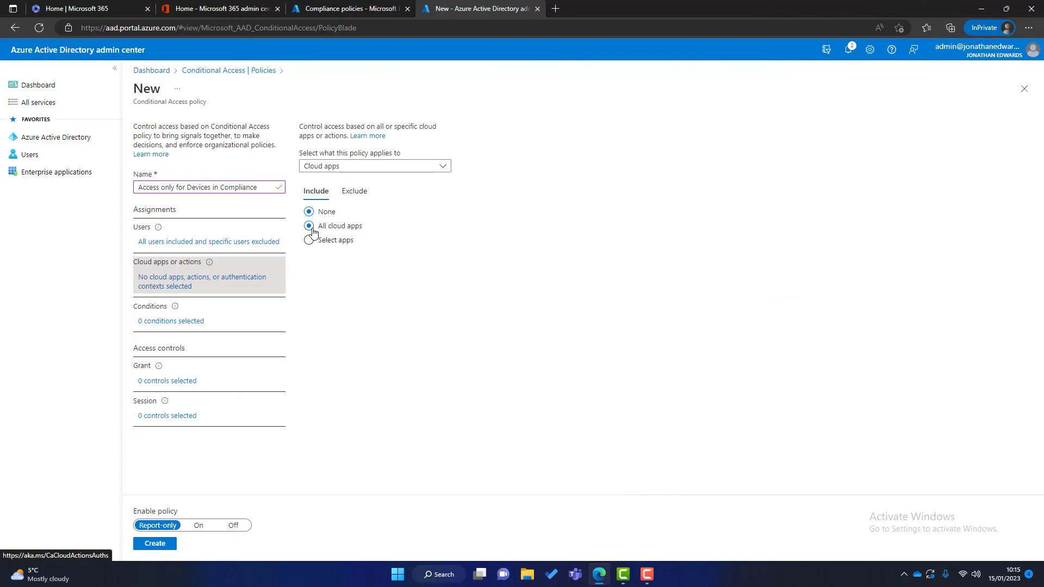
click(174, 313)
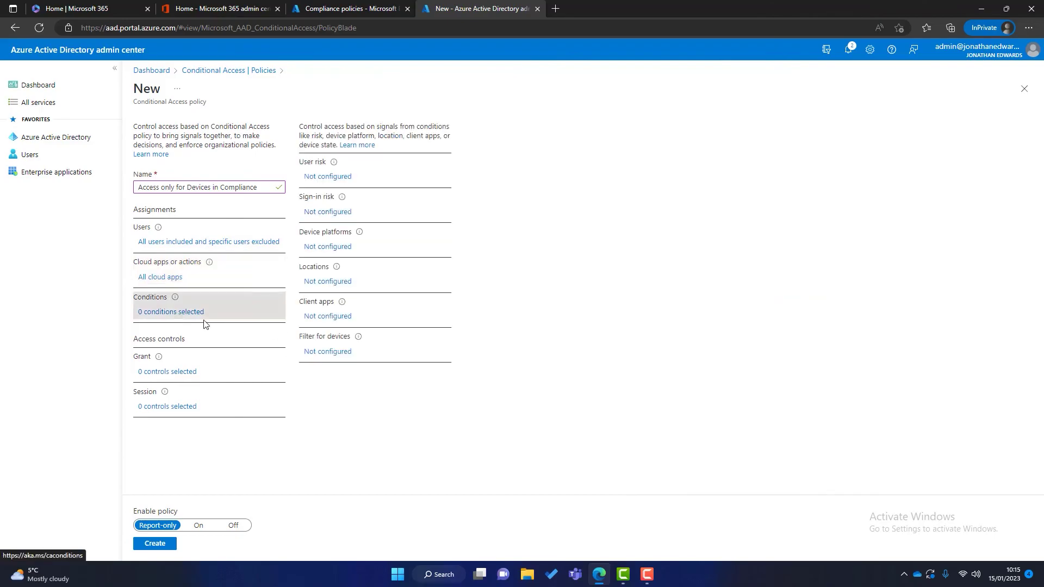
click(327, 248)
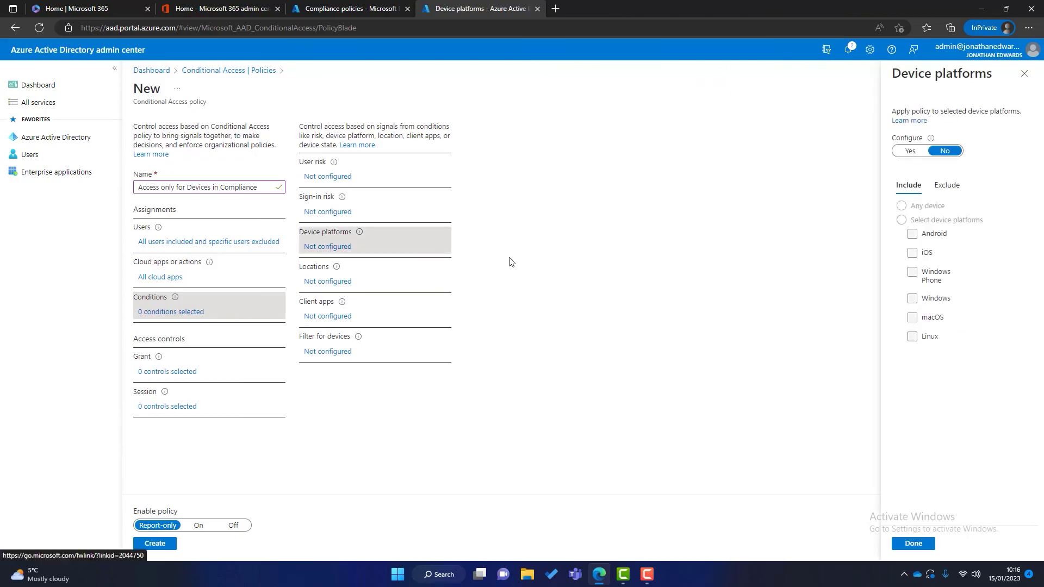
click(909, 150)
click(902, 220)
click(912, 299)
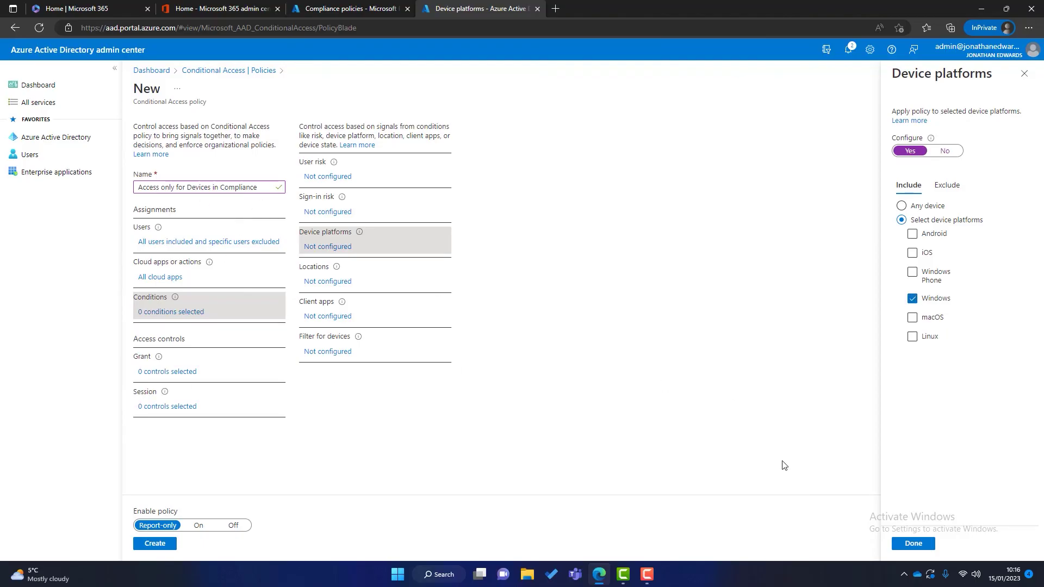
click(914, 544)
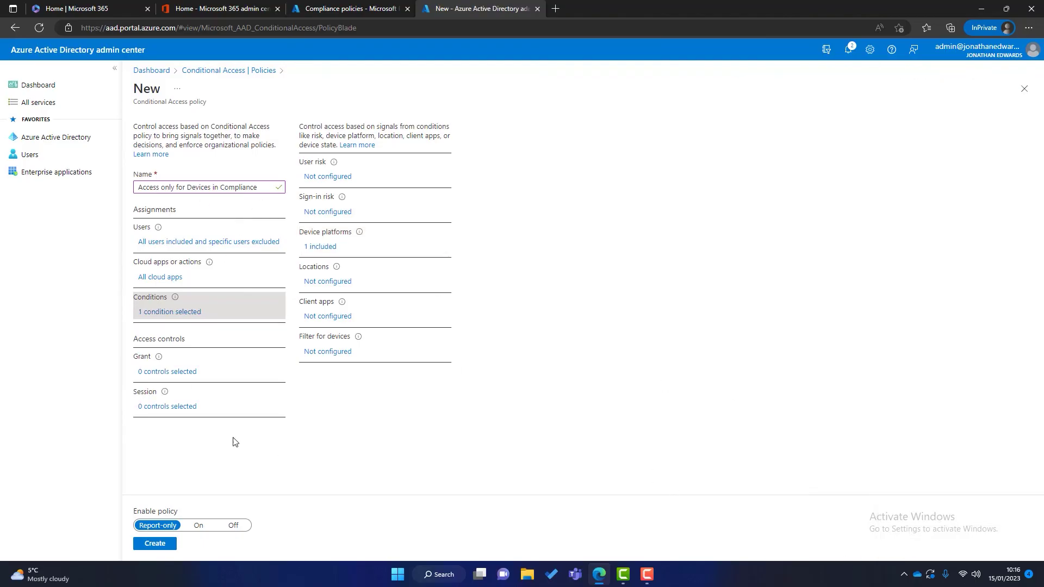
Grant access only when the device is marked as compliant, and create the policy in Report-only mode.
click(167, 373)
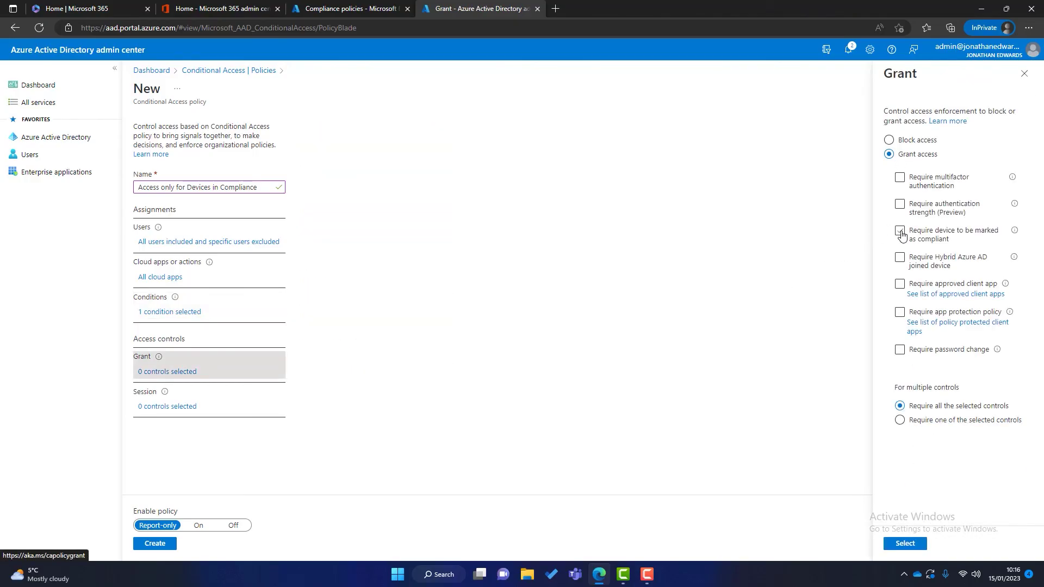
click(900, 231)
click(915, 543)
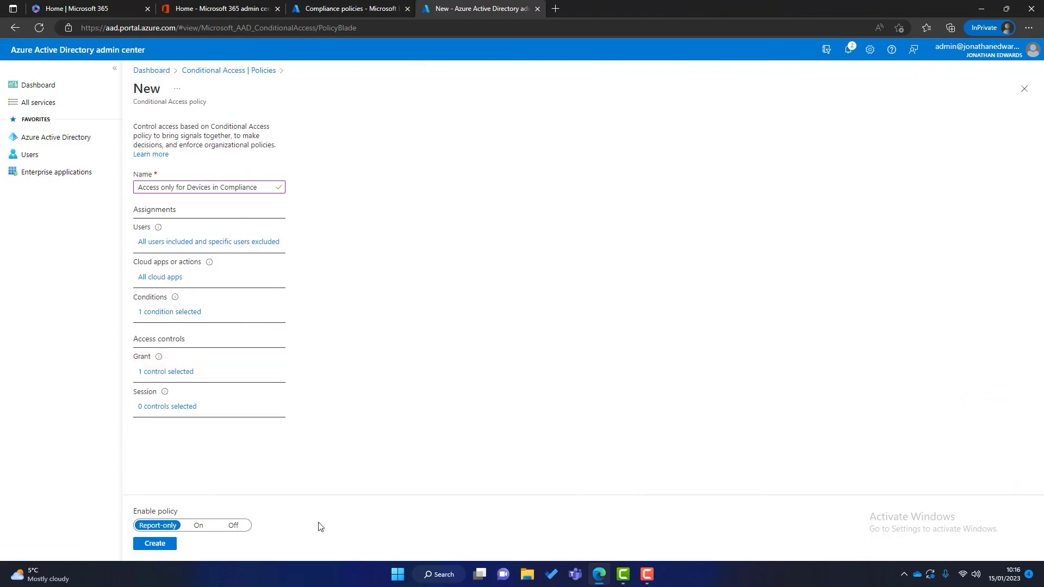
click(162, 546)
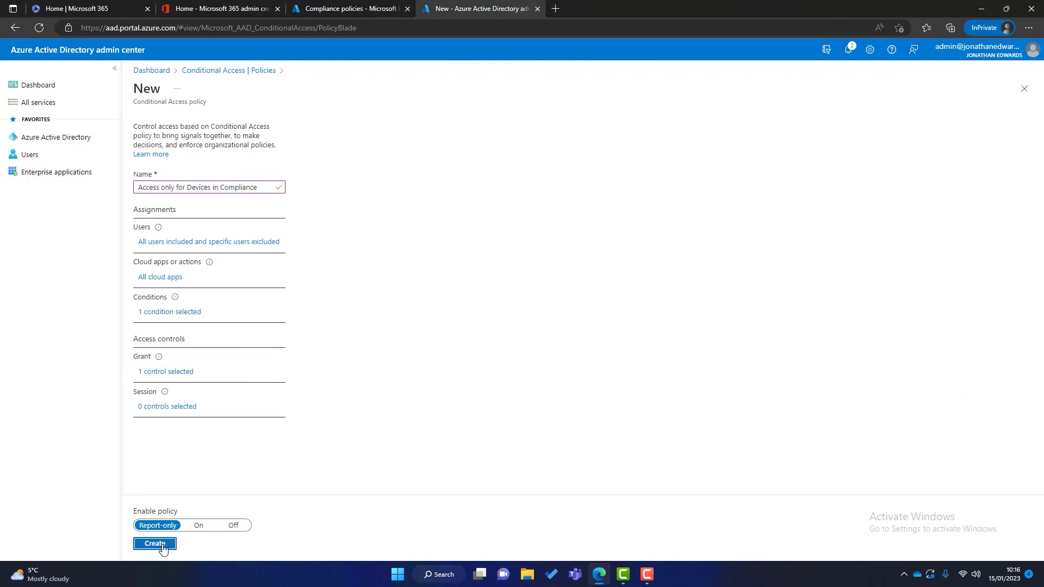